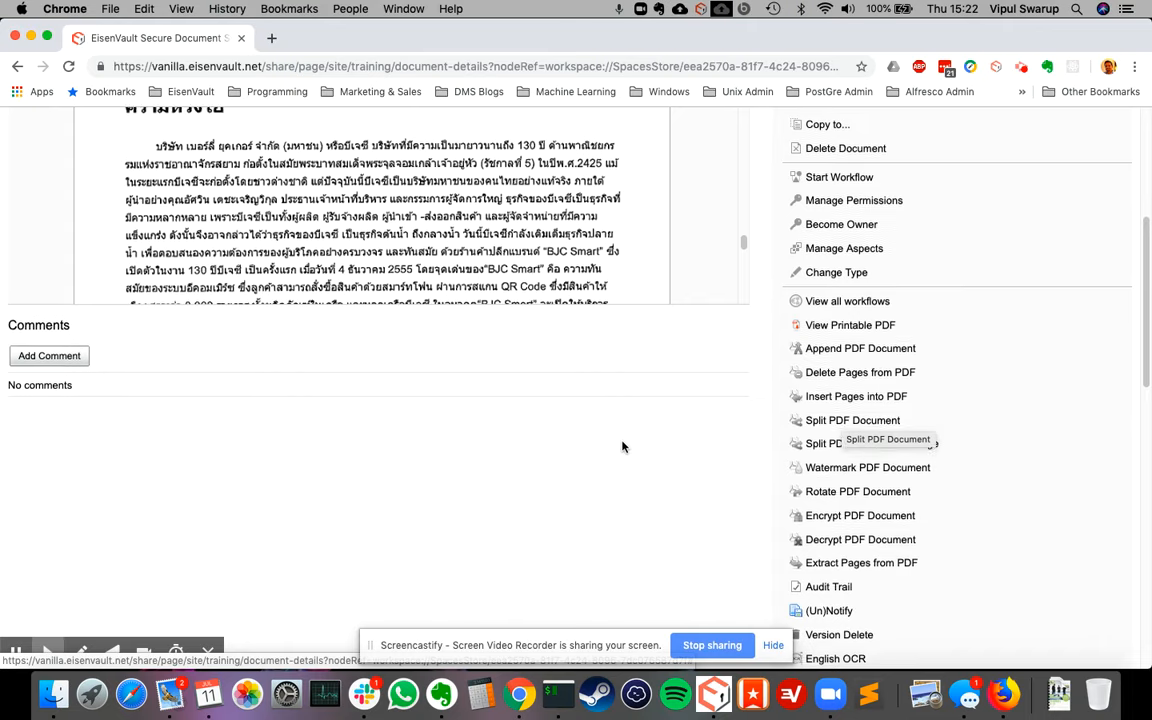
# - Start Split PDF Document for Sample Scan.pdf and choose Folder B in the Training site's document library as the destination
pyautogui.scroll(10, 743, 391)
pyautogui.scroll(4, 765, 375)
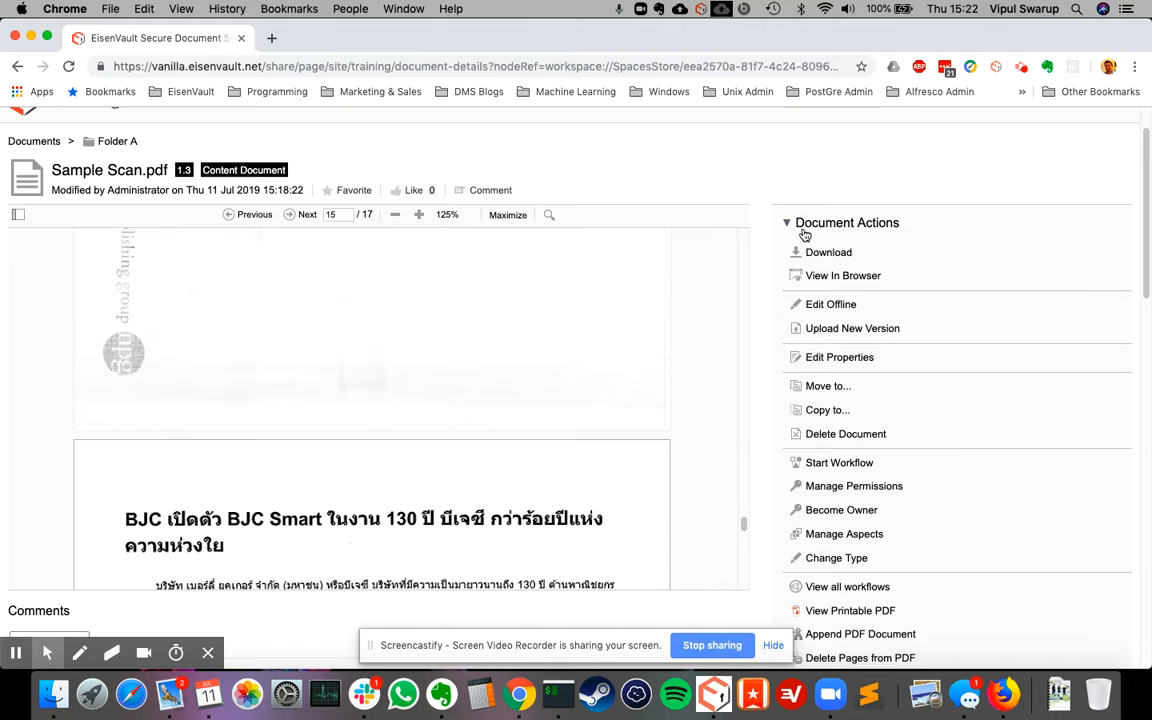
pyautogui.scroll(1, 735, 195)
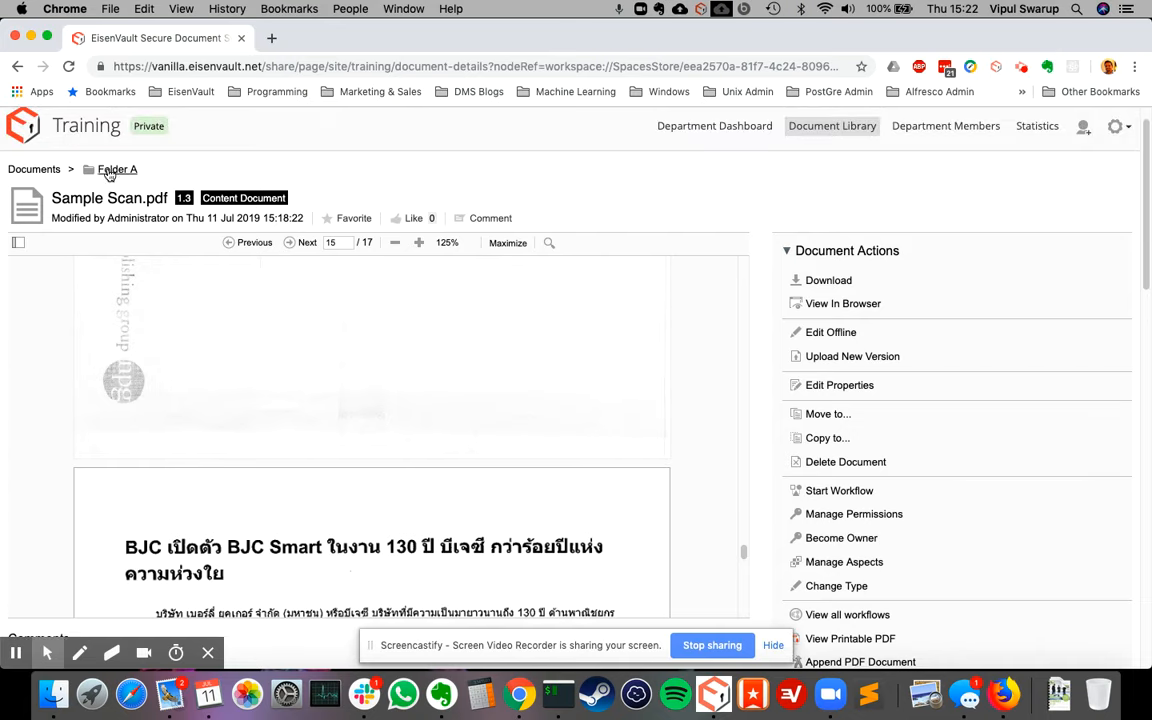
pyautogui.scroll(-3, 777, 188)
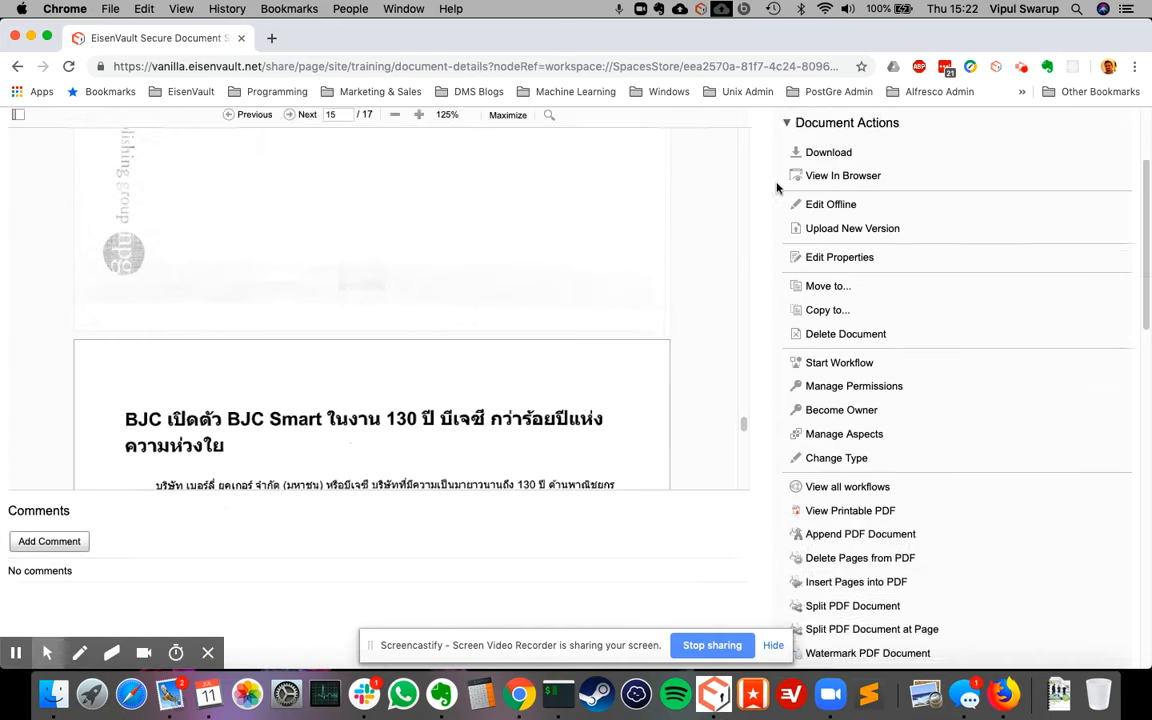
pyautogui.scroll(-4, 777, 188)
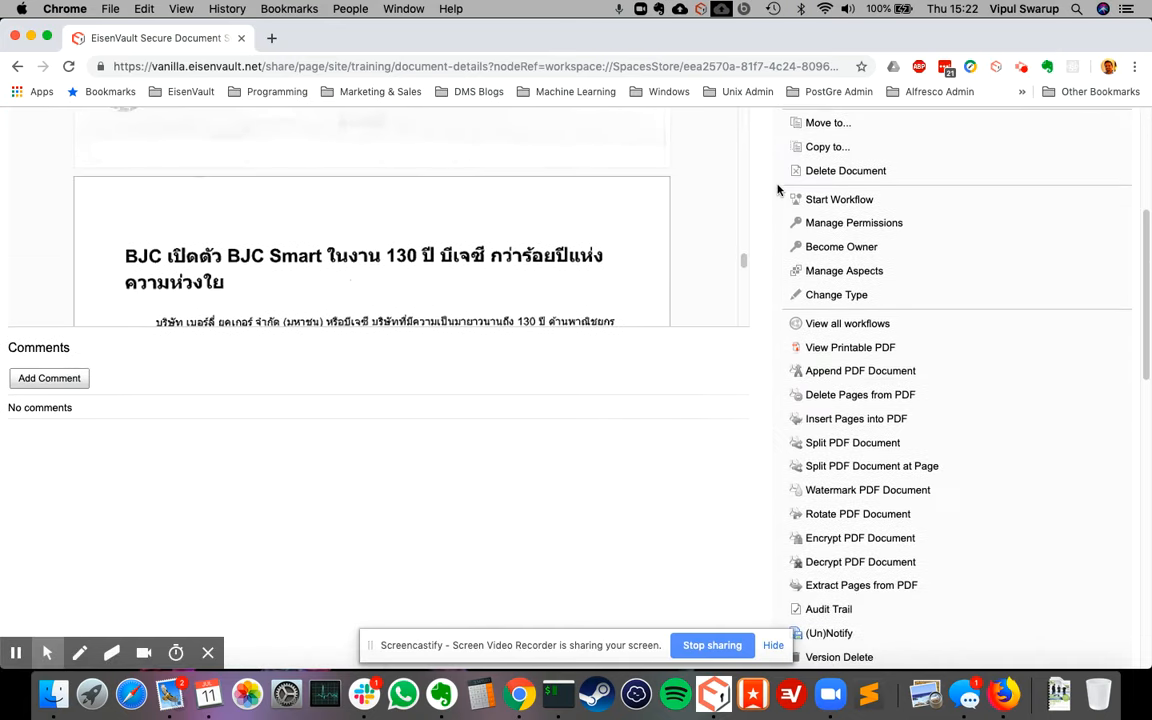
pyautogui.click(853, 443)
pyautogui.click(442, 378)
pyautogui.moveTo(555, 336); pyautogui.dragTo(538, 445)
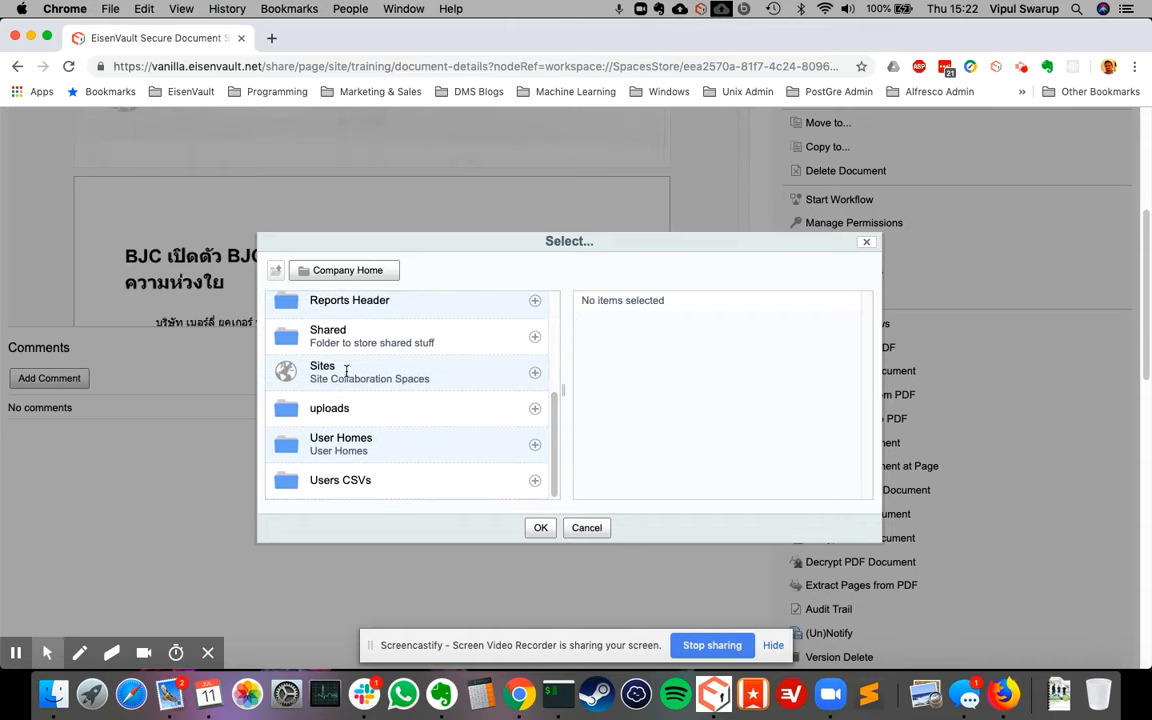
pyautogui.click(322, 368)
pyautogui.scroll(-5, 491, 375)
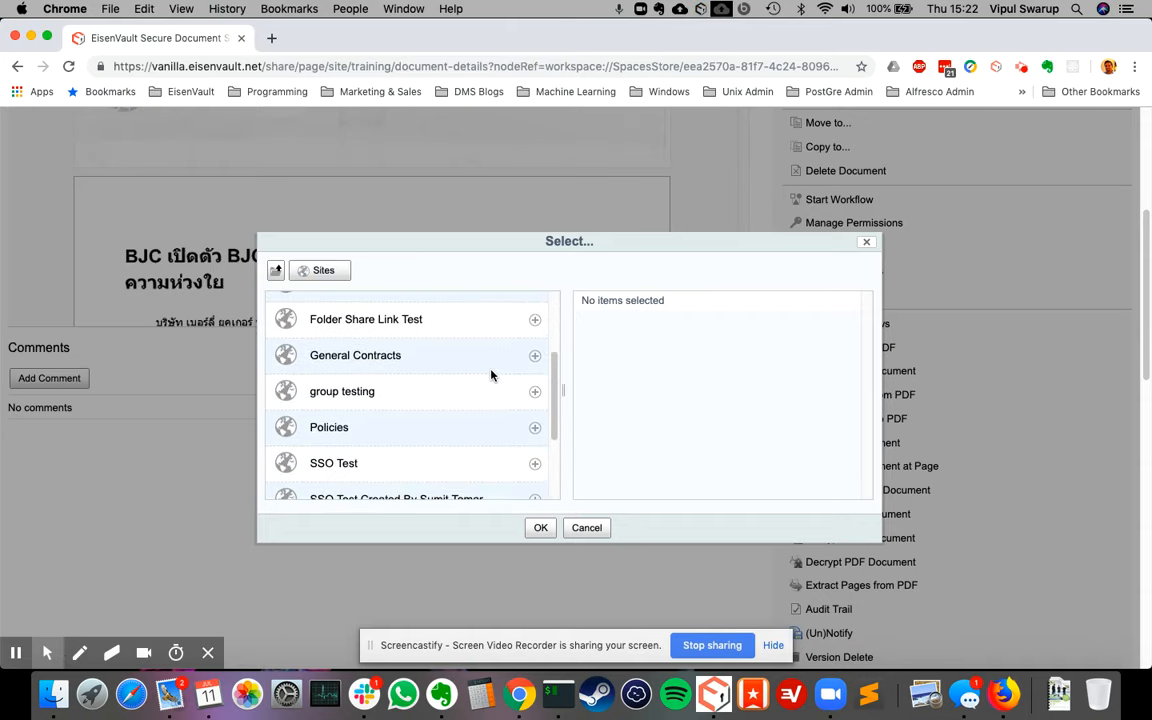
pyautogui.click(337, 445)
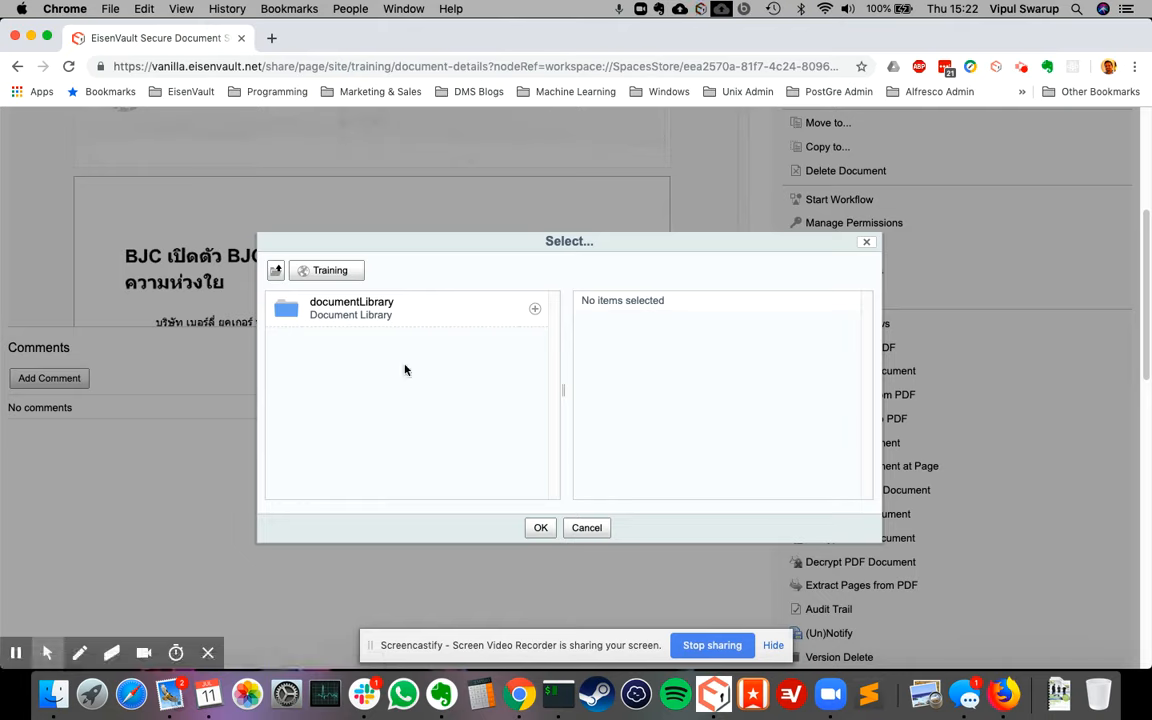
pyautogui.click(350, 310)
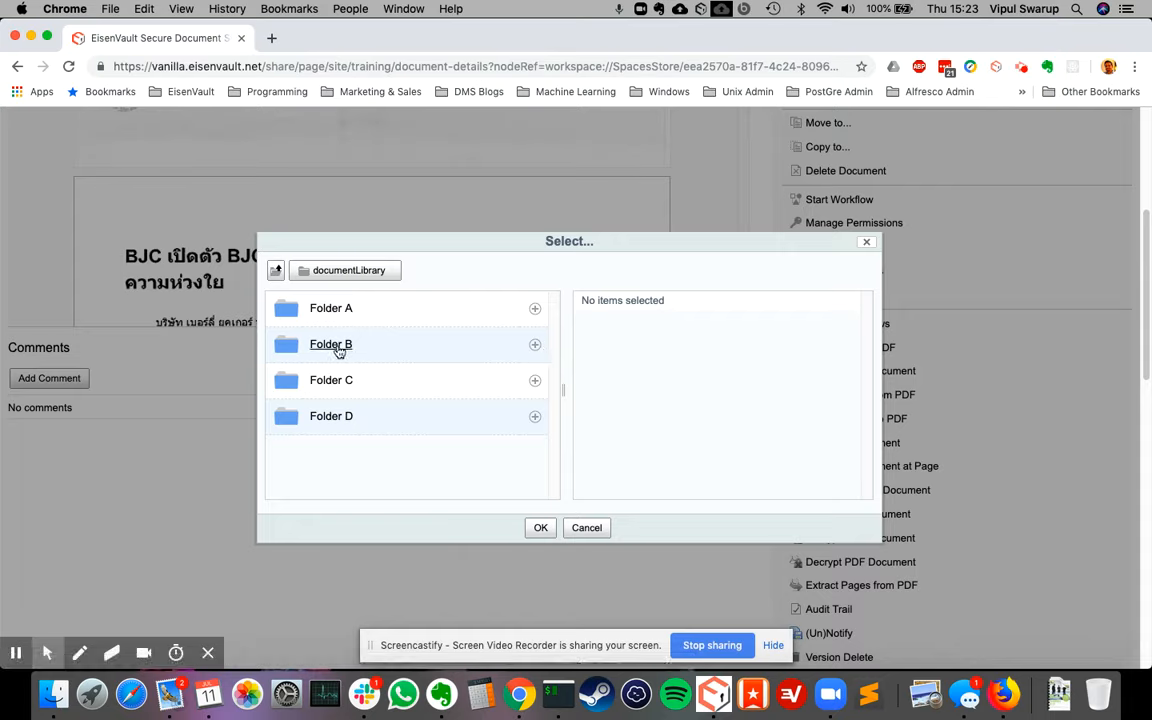
pyautogui.click(535, 345)
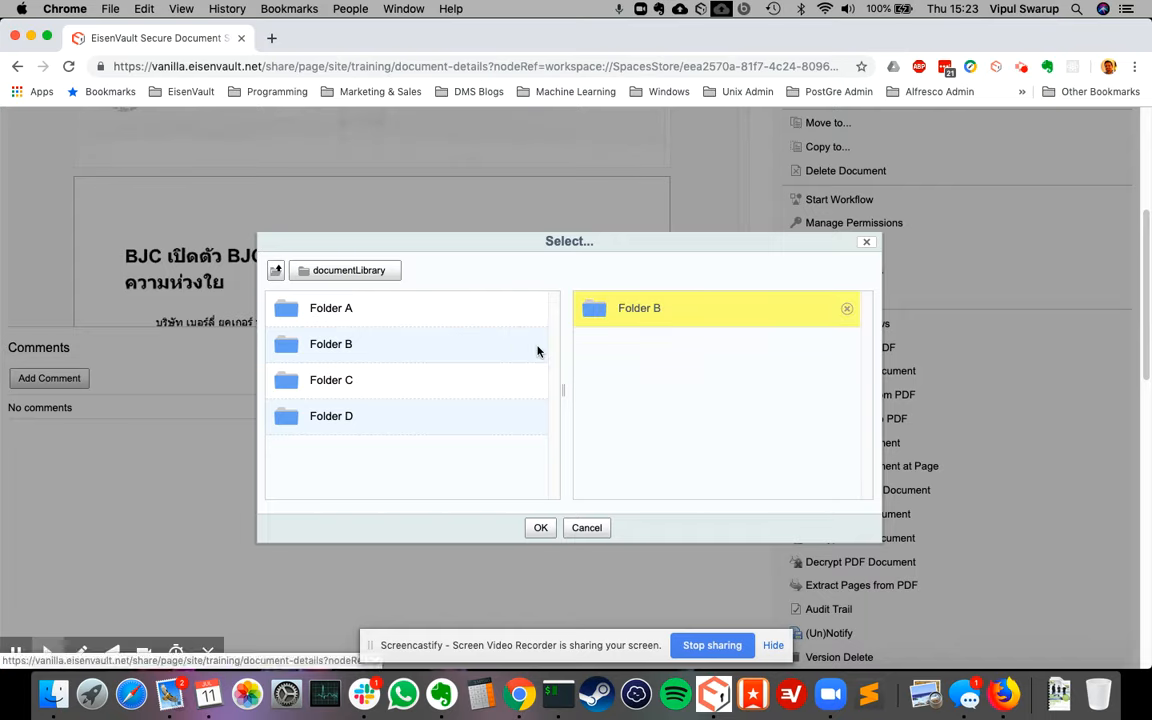
pyautogui.click(541, 528)
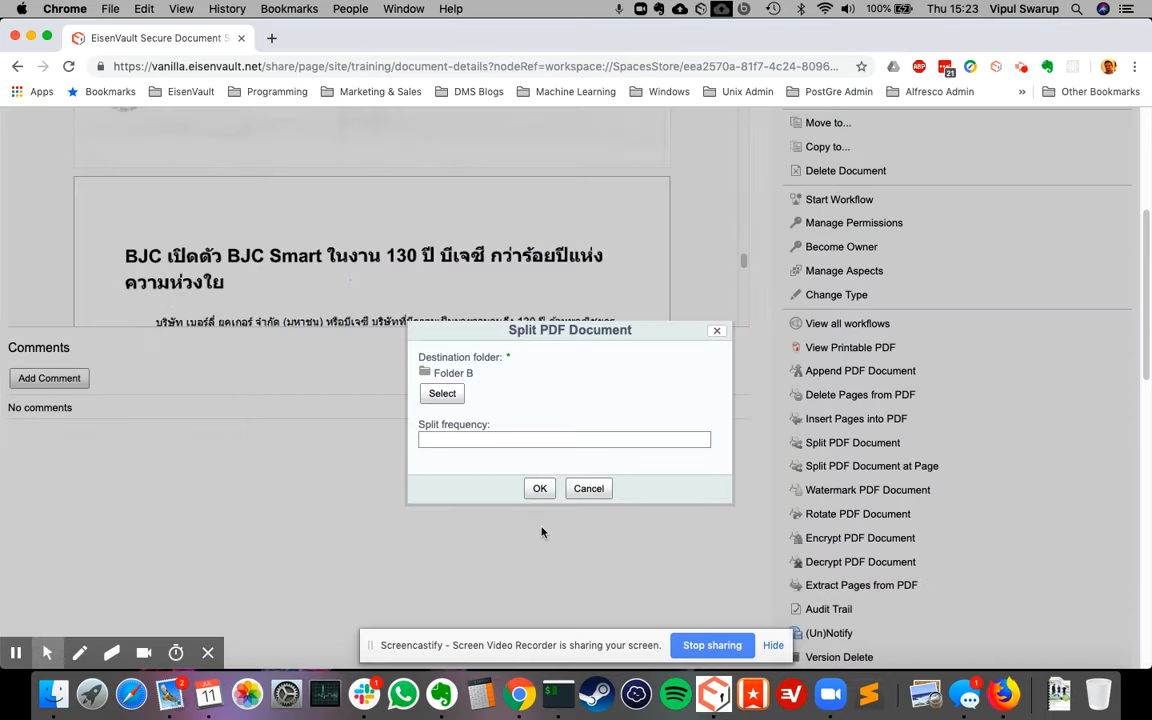
# - Set the split frequency to 5 pages and run the split
pyautogui.click(519, 443)
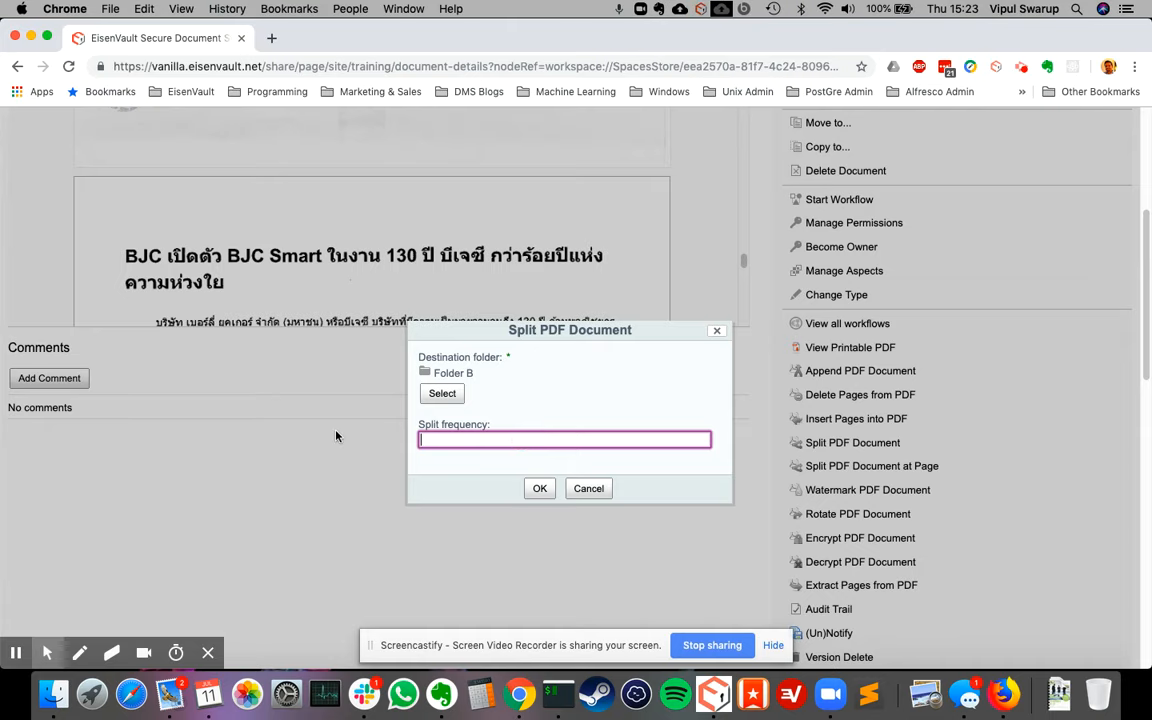
pyautogui.scroll(2, 335, 437)
pyautogui.scroll(5, 335, 437)
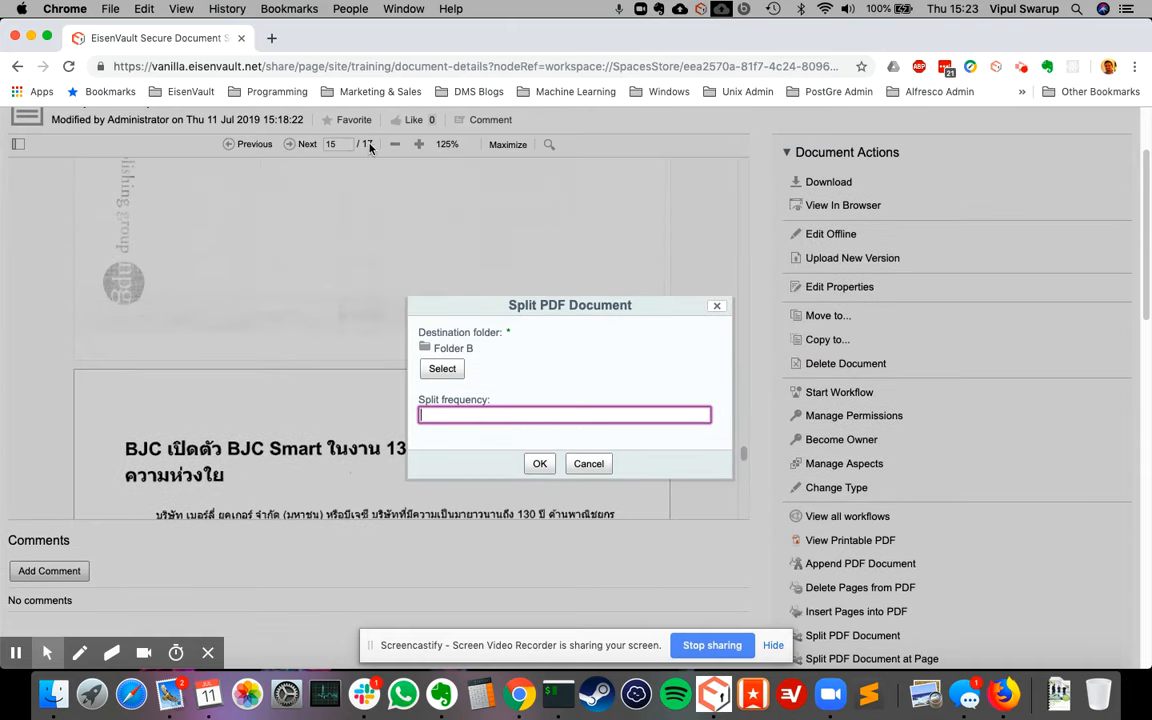
pyautogui.click(502, 415)
pyautogui.click(540, 465)
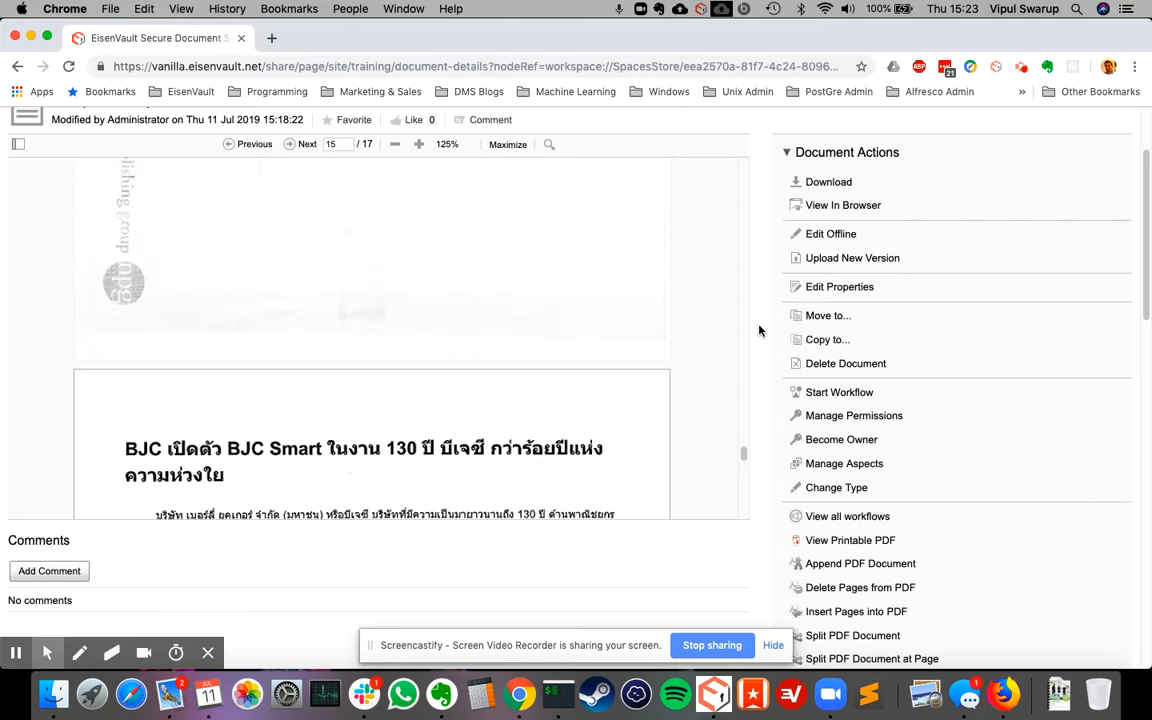
# - Open Folder B in the document library and view Sample Scan_pgs16-17.pdf
pyautogui.scroll(3, 759, 330)
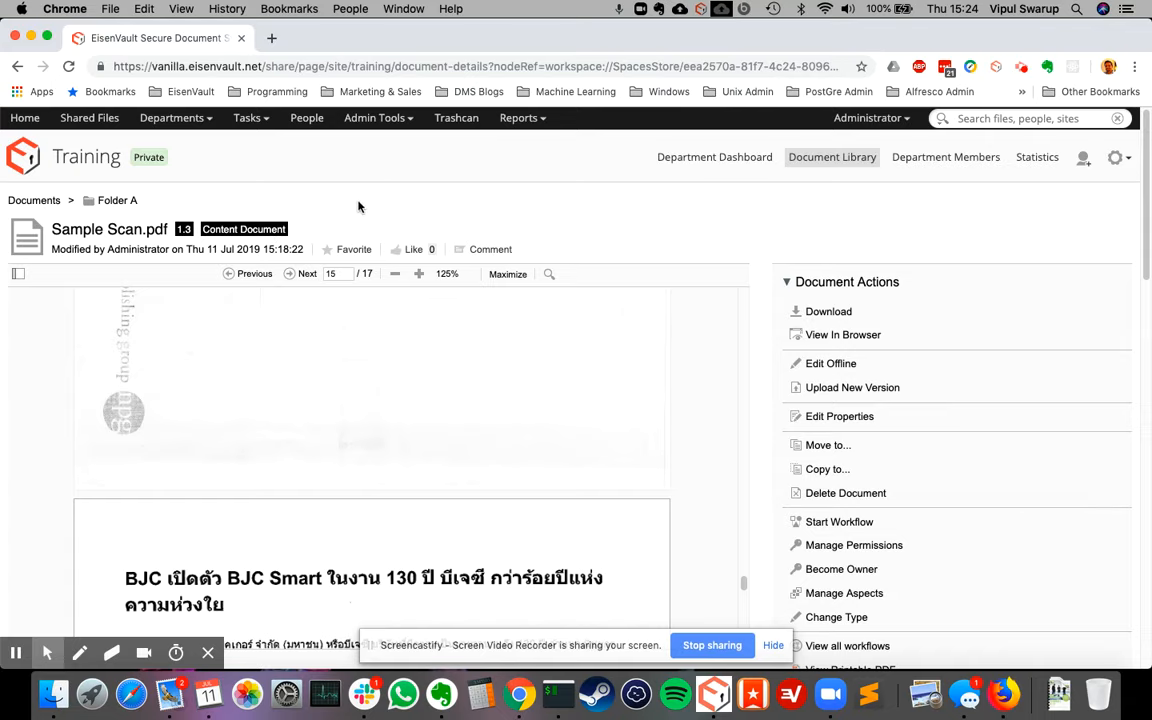
pyautogui.click(863, 163)
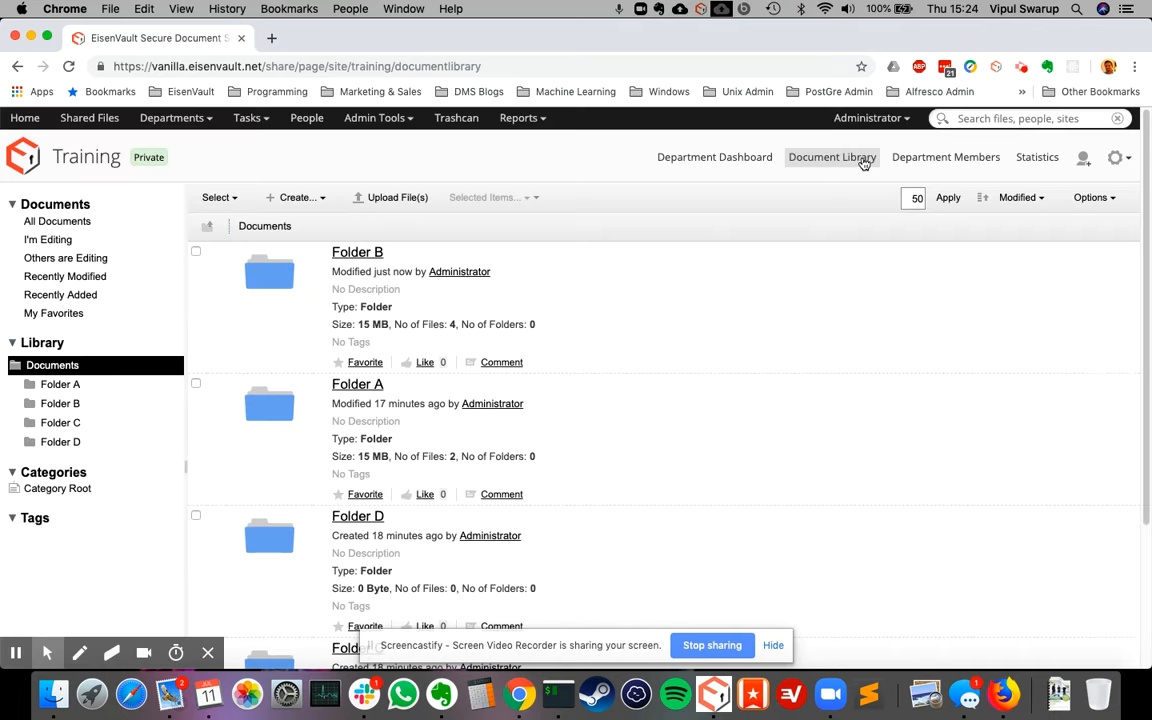
pyautogui.click(340, 254)
pyautogui.scroll(-3, 740, 362)
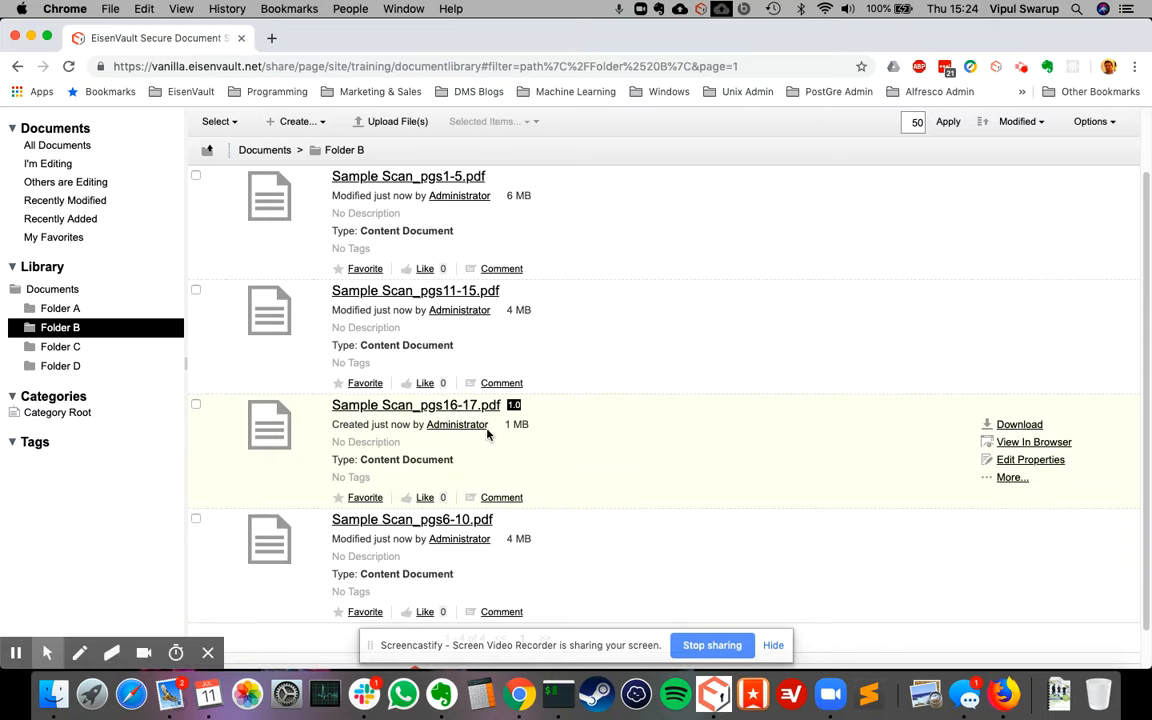
pyautogui.click(449, 409)
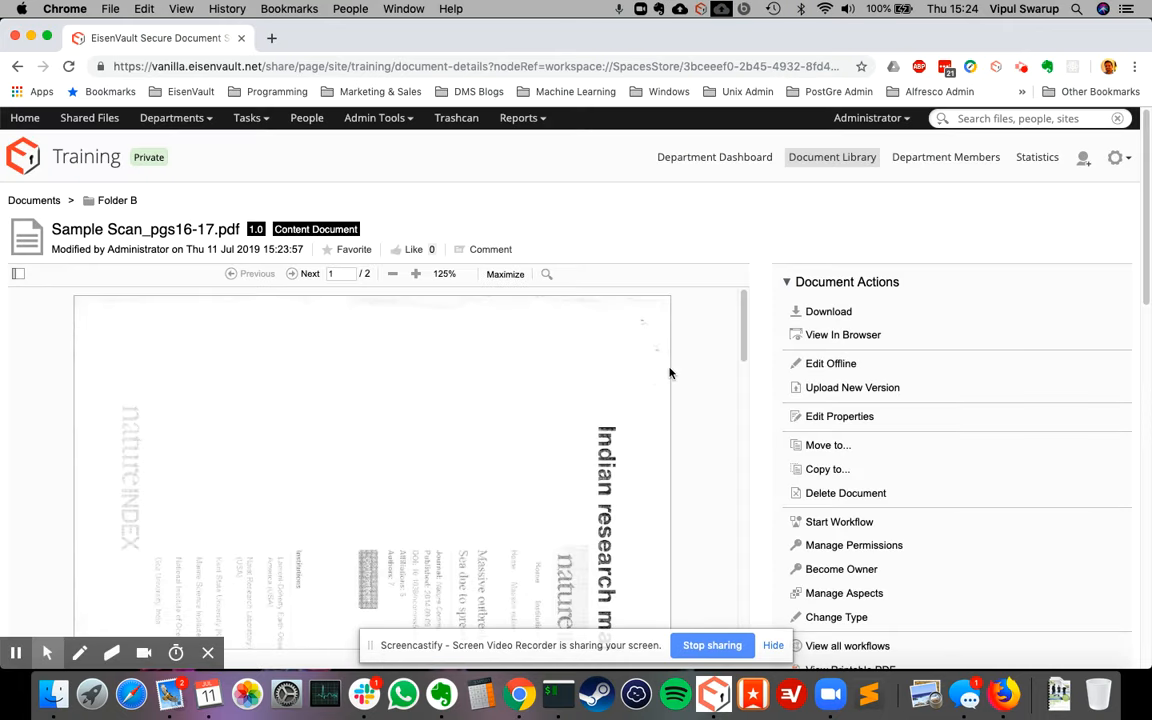
pyautogui.moveTo(745, 309)
pyautogui.mouseDown()
pyautogui.moveTo(742, 600)
pyautogui.moveTo(740, 296)
pyautogui.mouseUp()
# - Return to the document library and open Sample Scan.pdf from Folder A
pyautogui.click(34, 201)
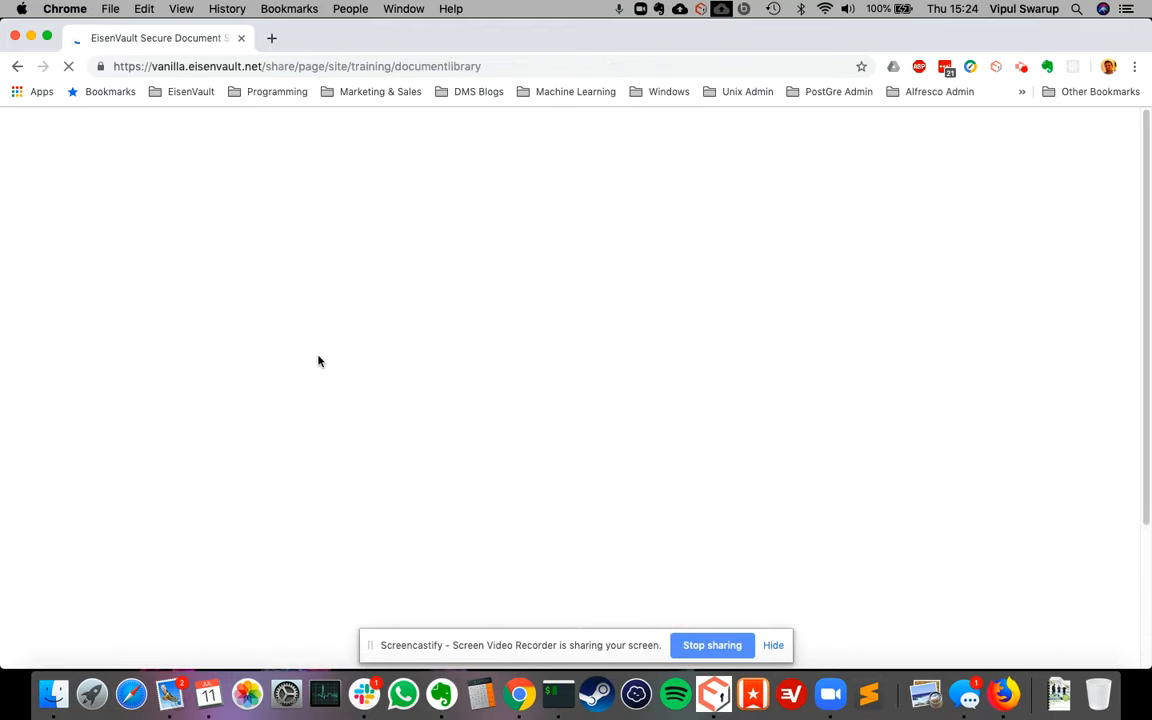
pyautogui.click(355, 384)
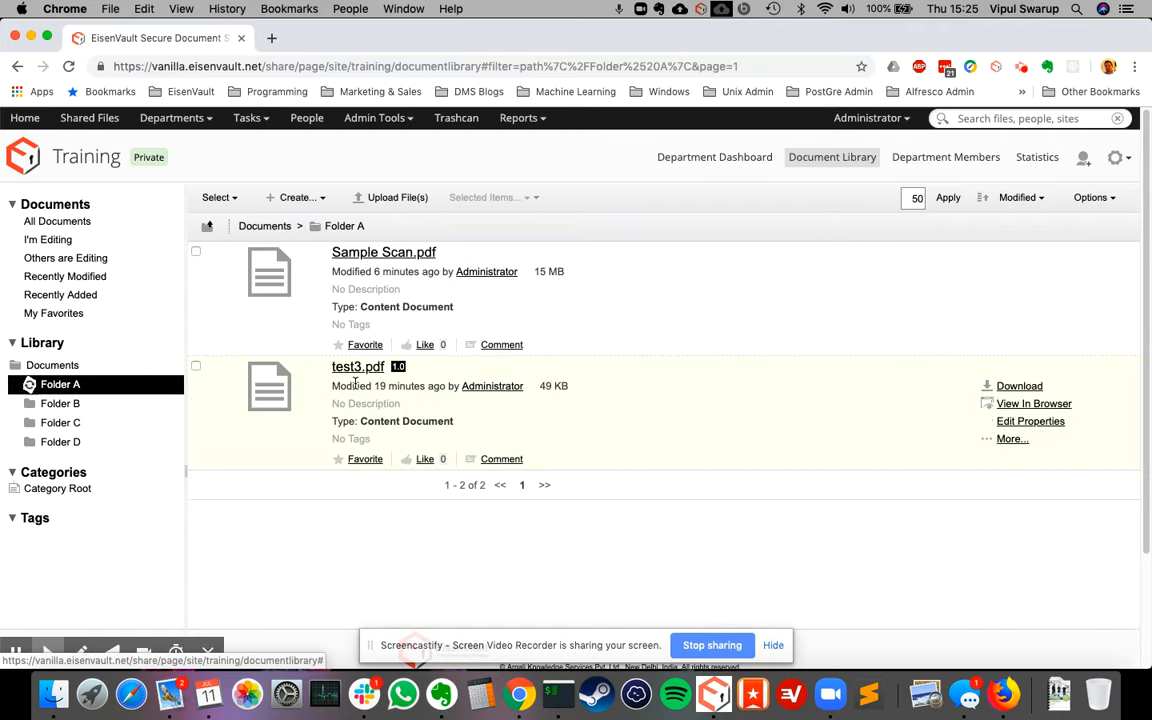
pyautogui.click(396, 255)
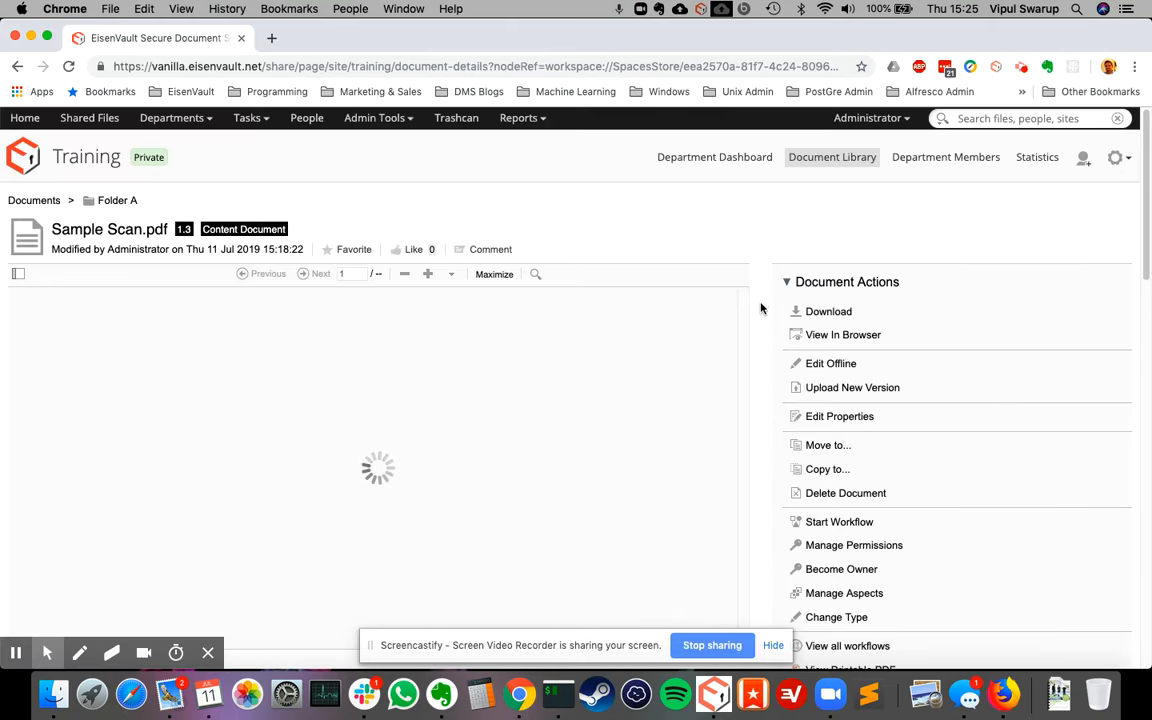
# - Start Split PDF Document at Page and choose Folder C in the Training site's document library as the destination
pyautogui.scroll(-2, 758, 303)
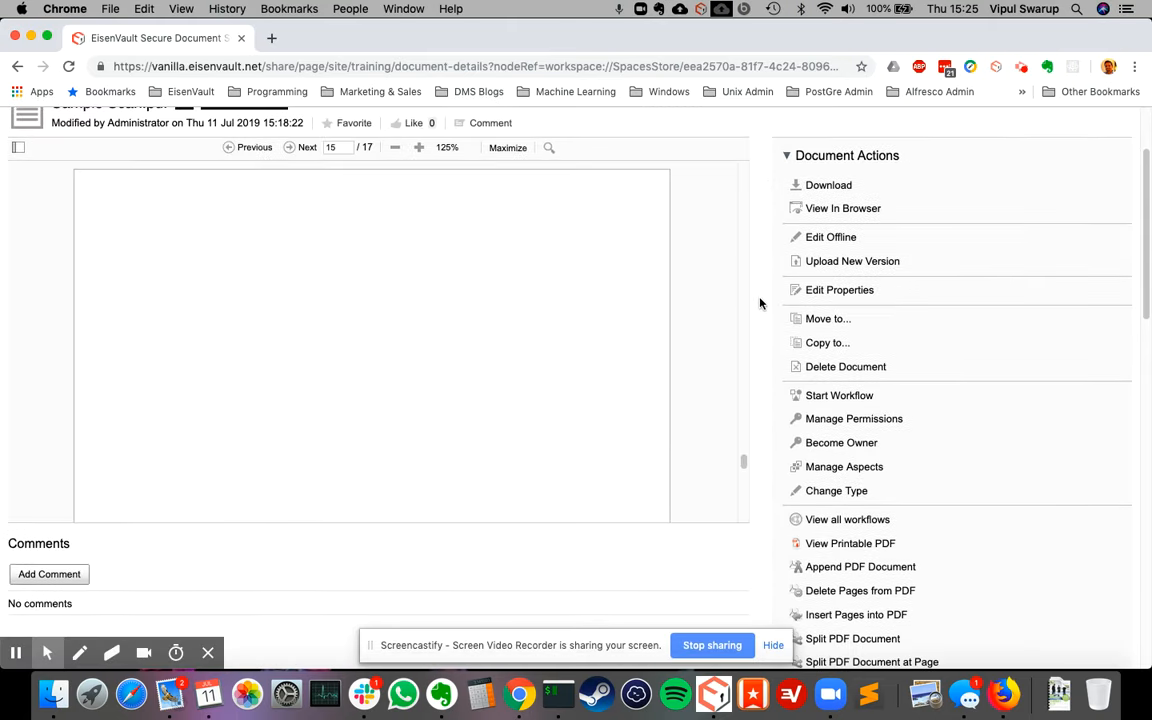
pyautogui.scroll(-4, 762, 222)
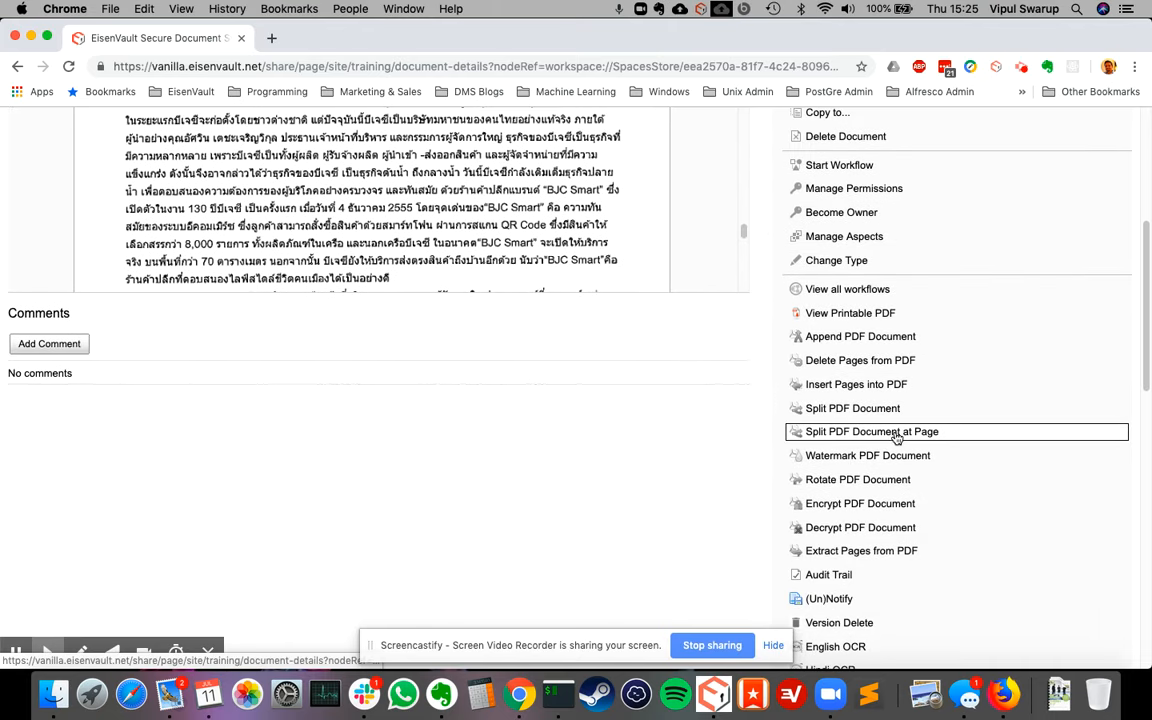
pyautogui.click(863, 436)
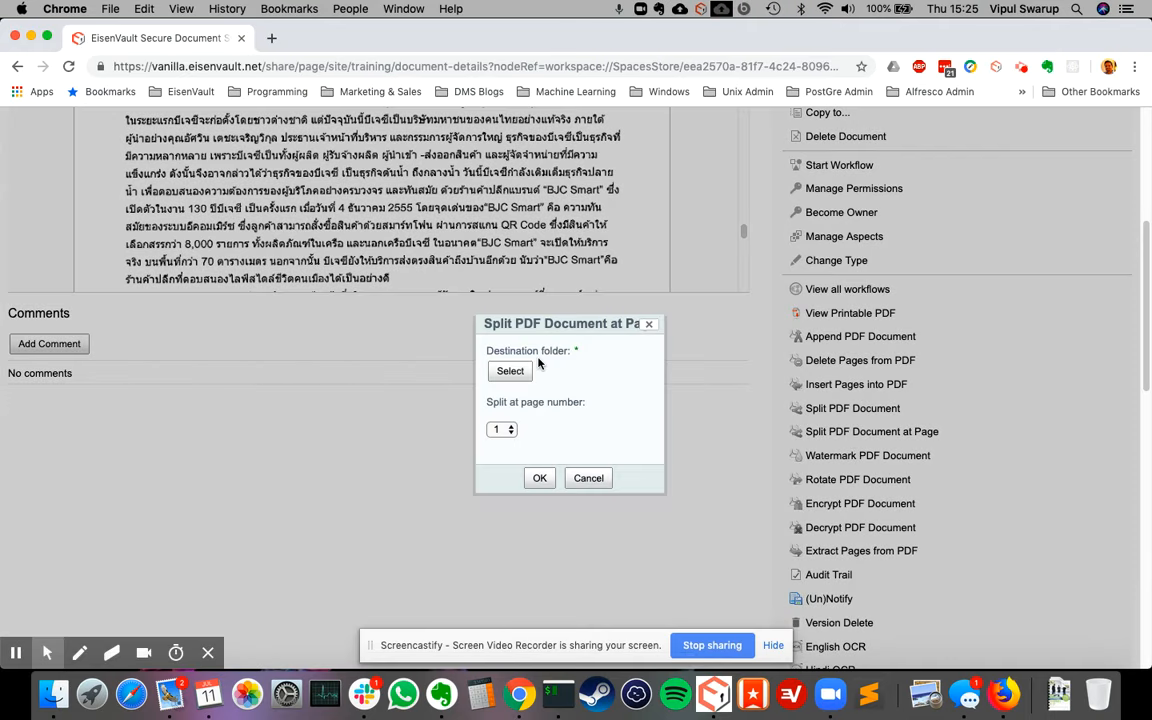
pyautogui.click(511, 372)
pyautogui.moveTo(553, 343); pyautogui.dragTo(551, 390)
pyautogui.click(321, 408)
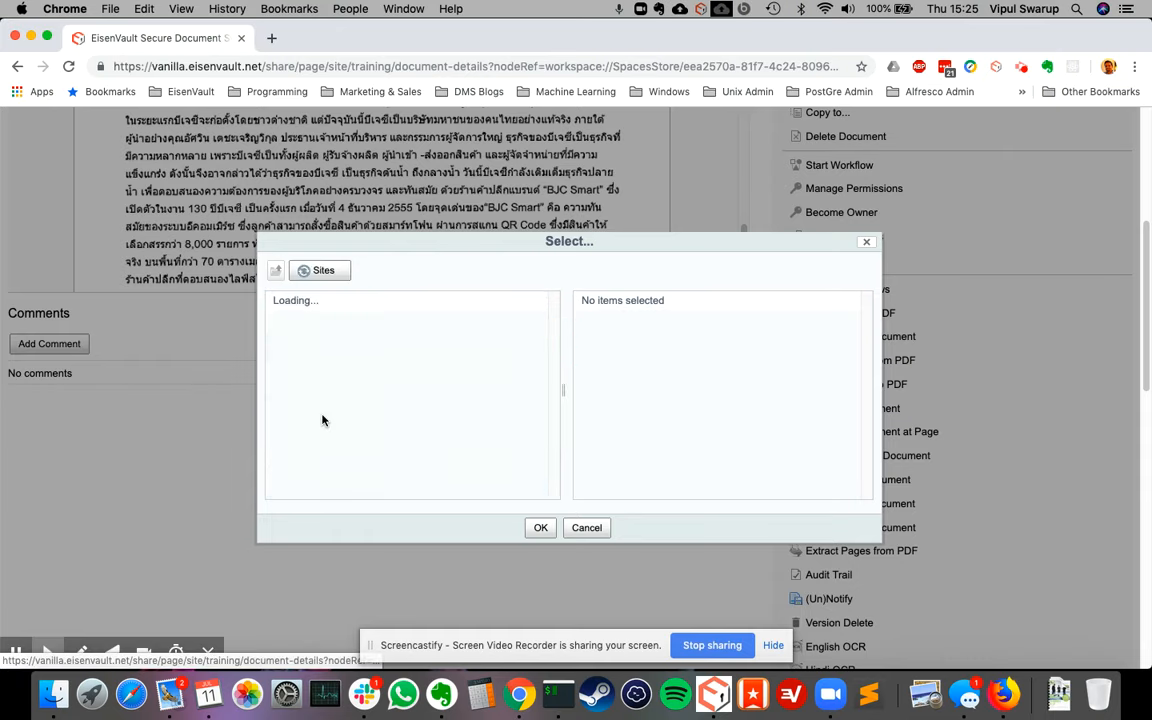
pyautogui.scroll(-6, 389, 386)
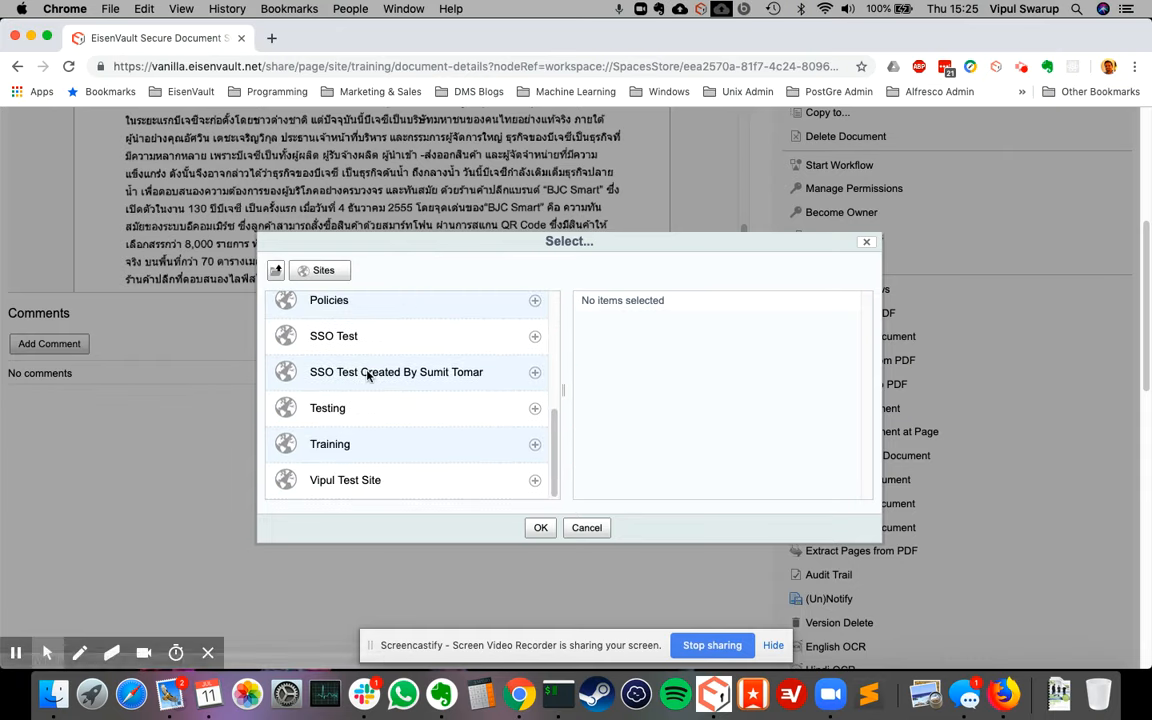
pyautogui.click(331, 443)
pyautogui.click(377, 306)
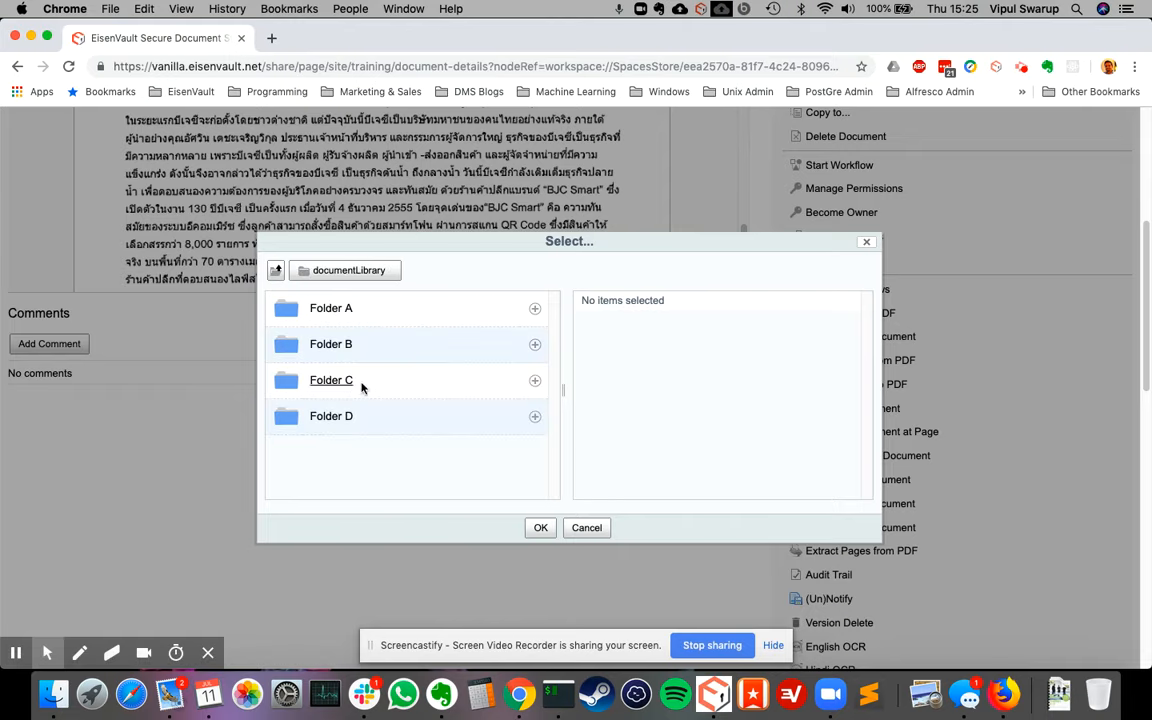
pyautogui.click(533, 383)
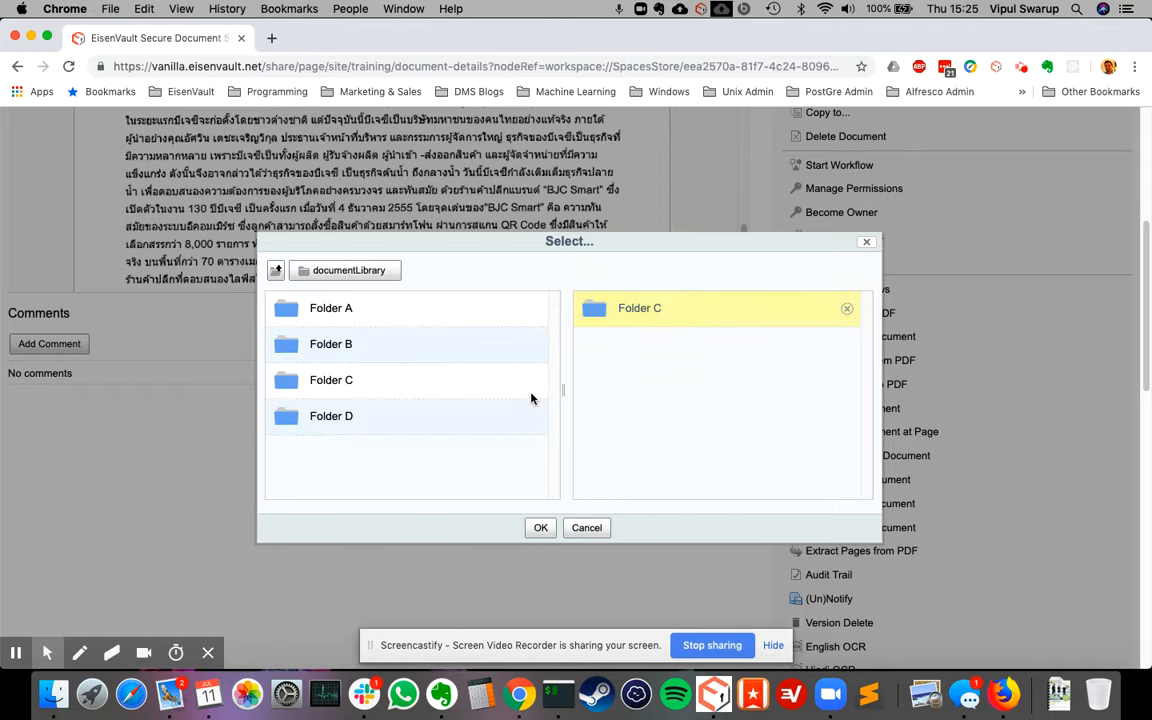
pyautogui.click(540, 528)
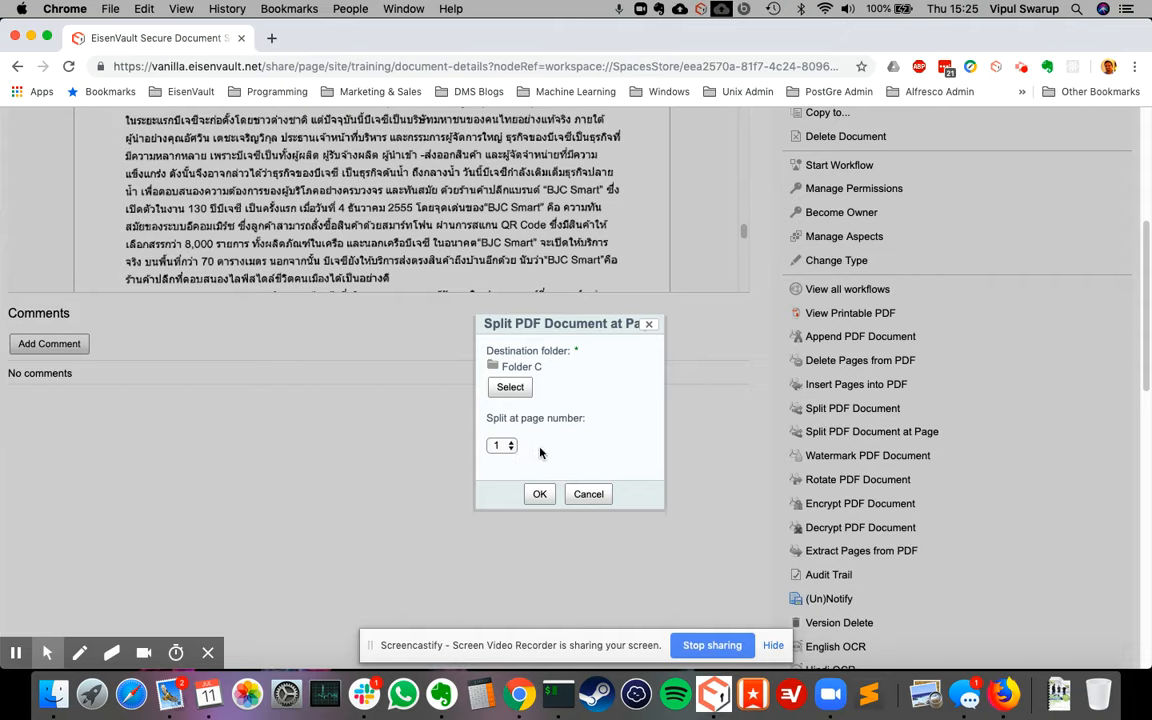
# - Set the split page number to 2 and run the split
pyautogui.click(504, 445)
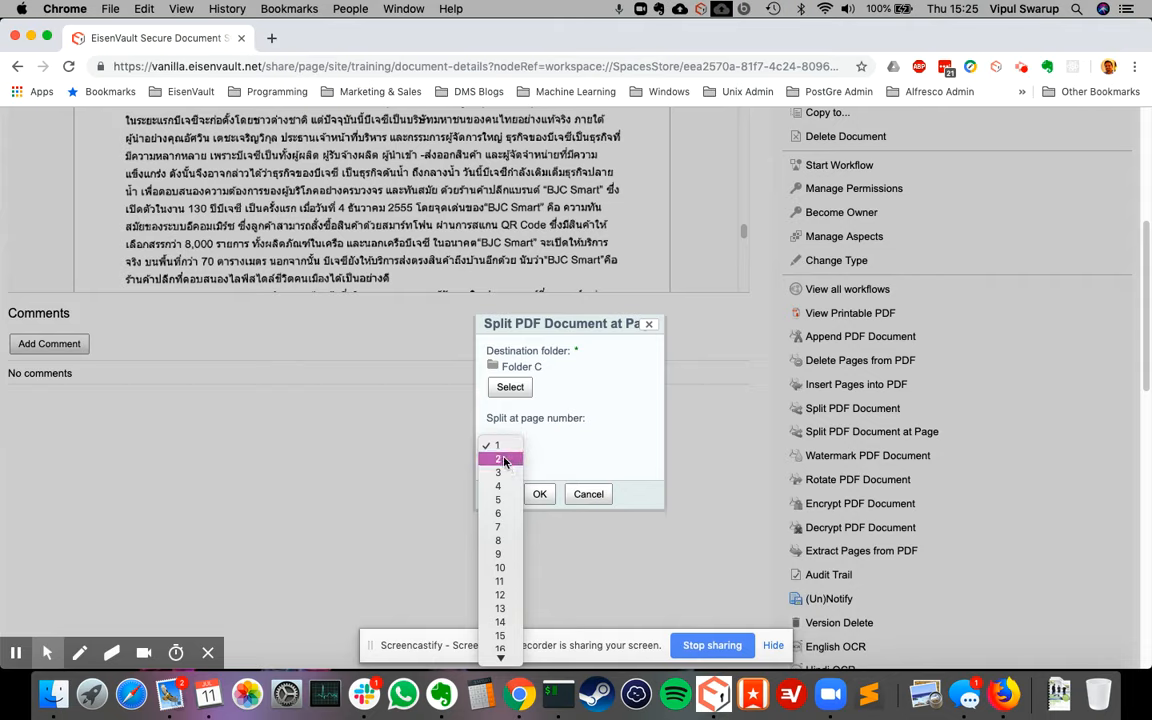
pyautogui.click(498, 460)
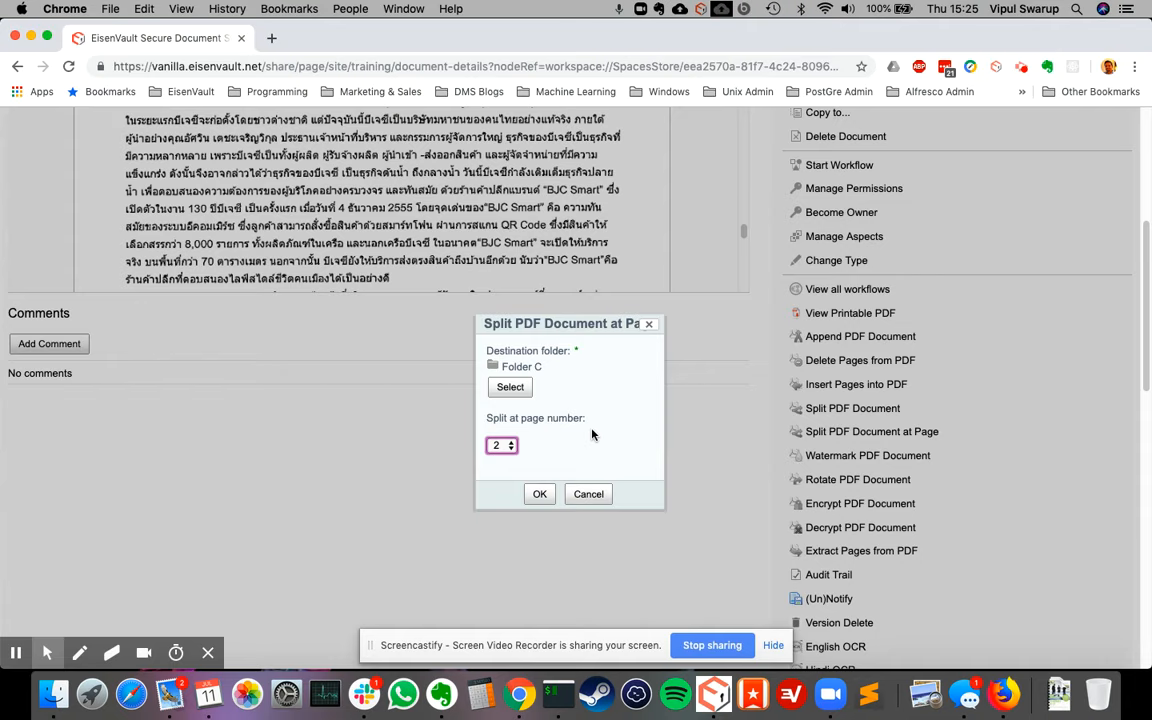
pyautogui.click(539, 494)
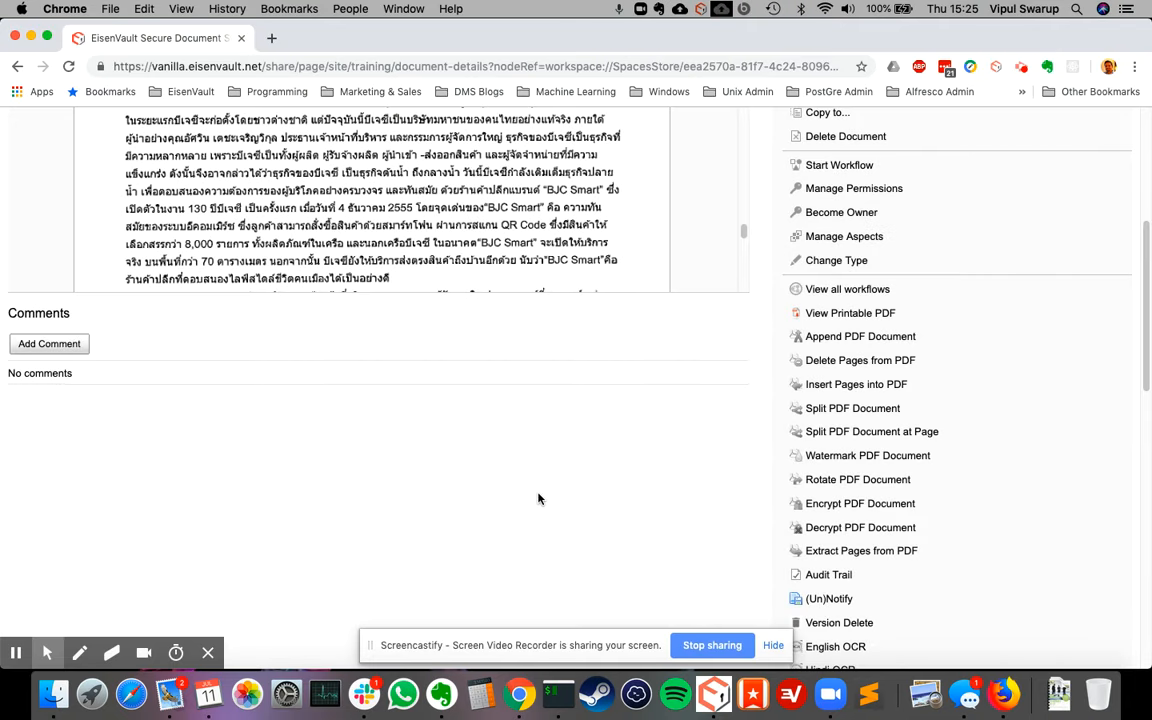
# - Open Folder C in the document library and view Sample Scan_pg1.pdf
pyautogui.scroll(5, 600, 474)
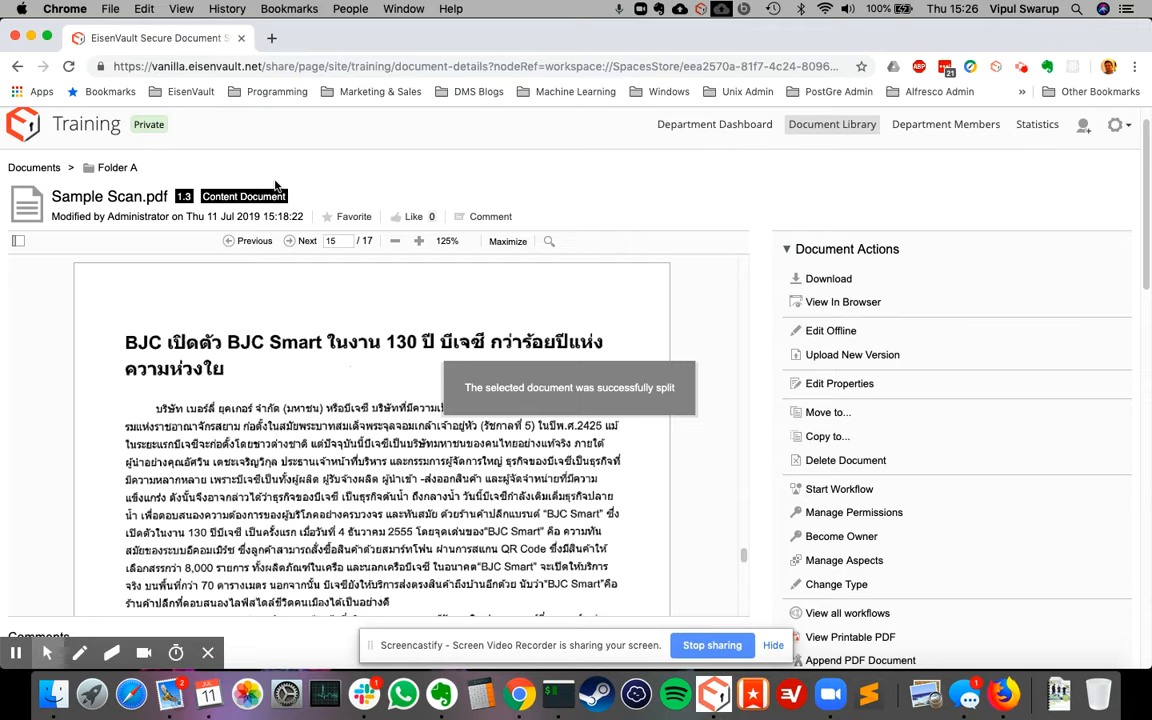
pyautogui.click(36, 169)
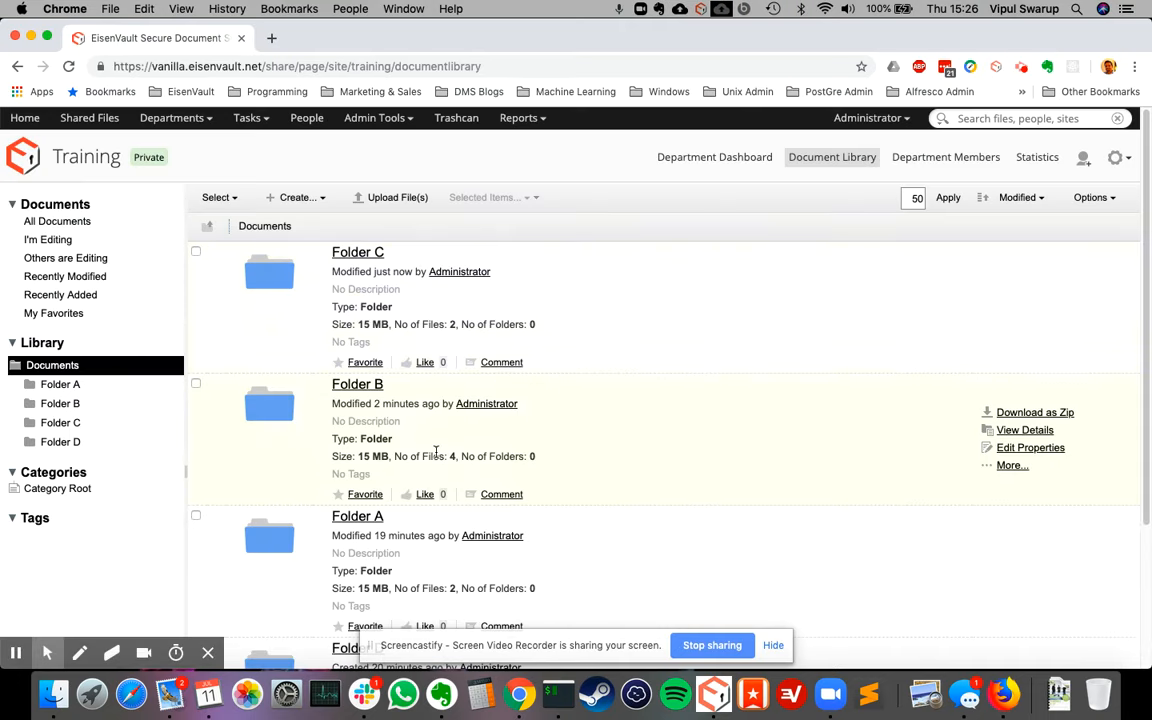
pyautogui.click(370, 256)
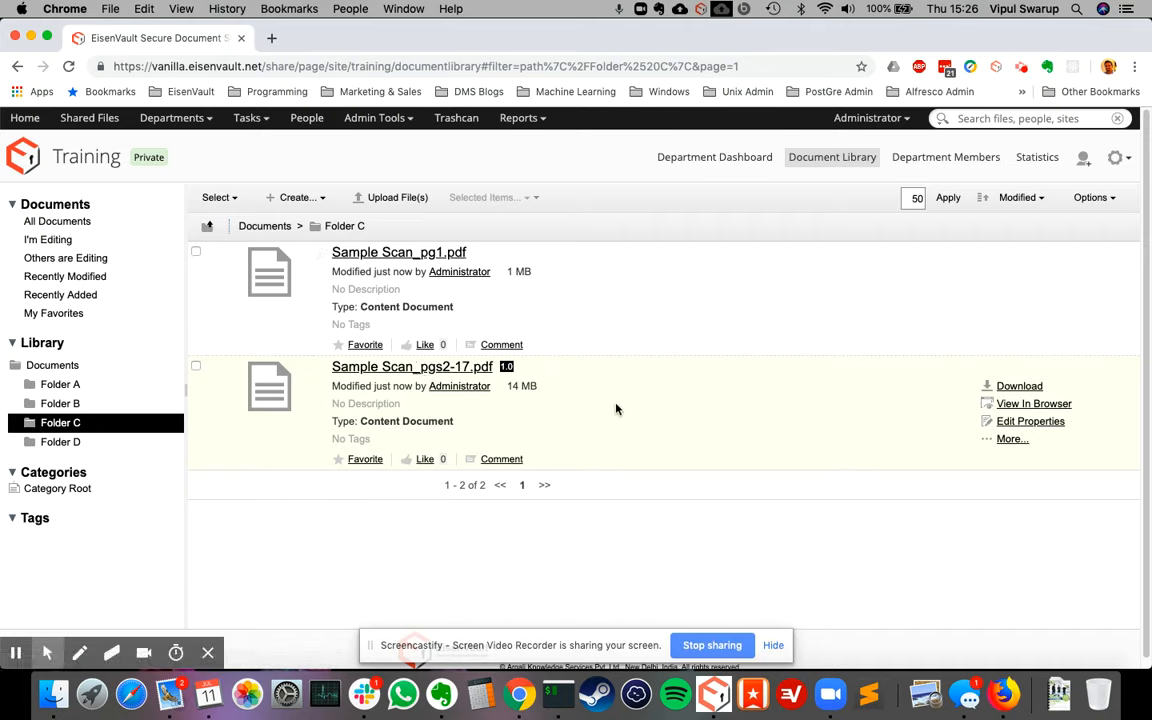
pyautogui.click(409, 262)
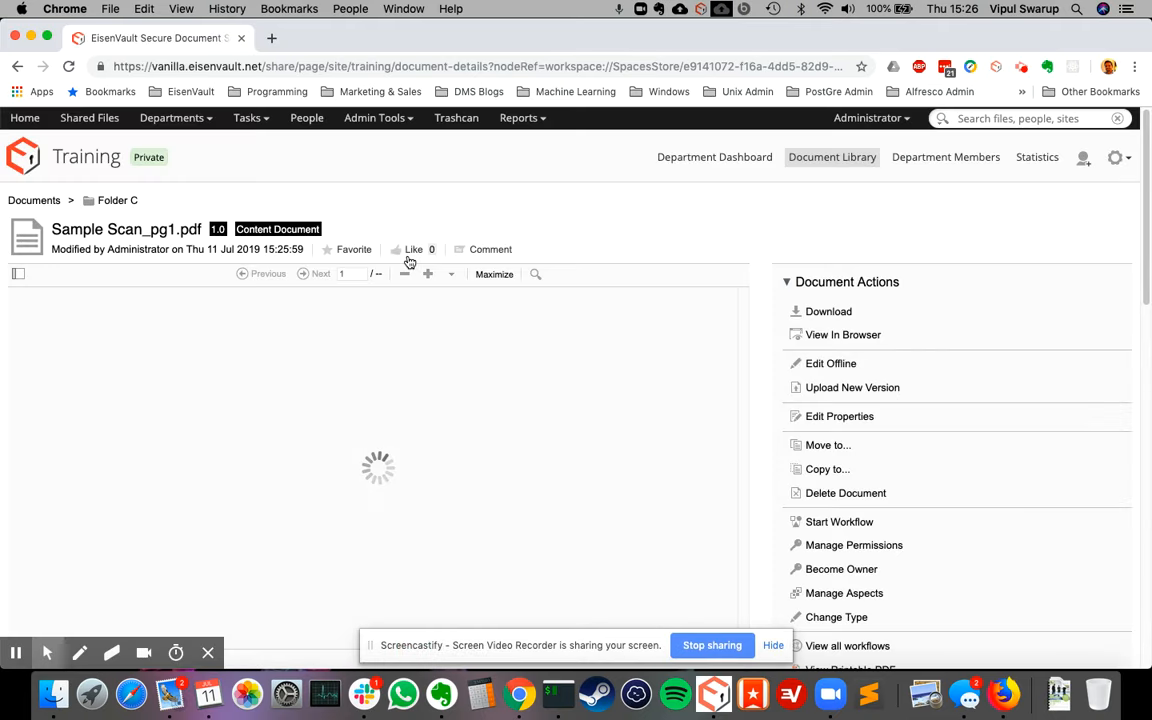
# - Review the split file Sample Scan_pg1.pdf, and reopen Sample Scan.pdf from Folder A in the document library
pyautogui.scroll(-1, 776, 319)
pyautogui.moveTo(744, 312); pyautogui.dragTo(747, 230)
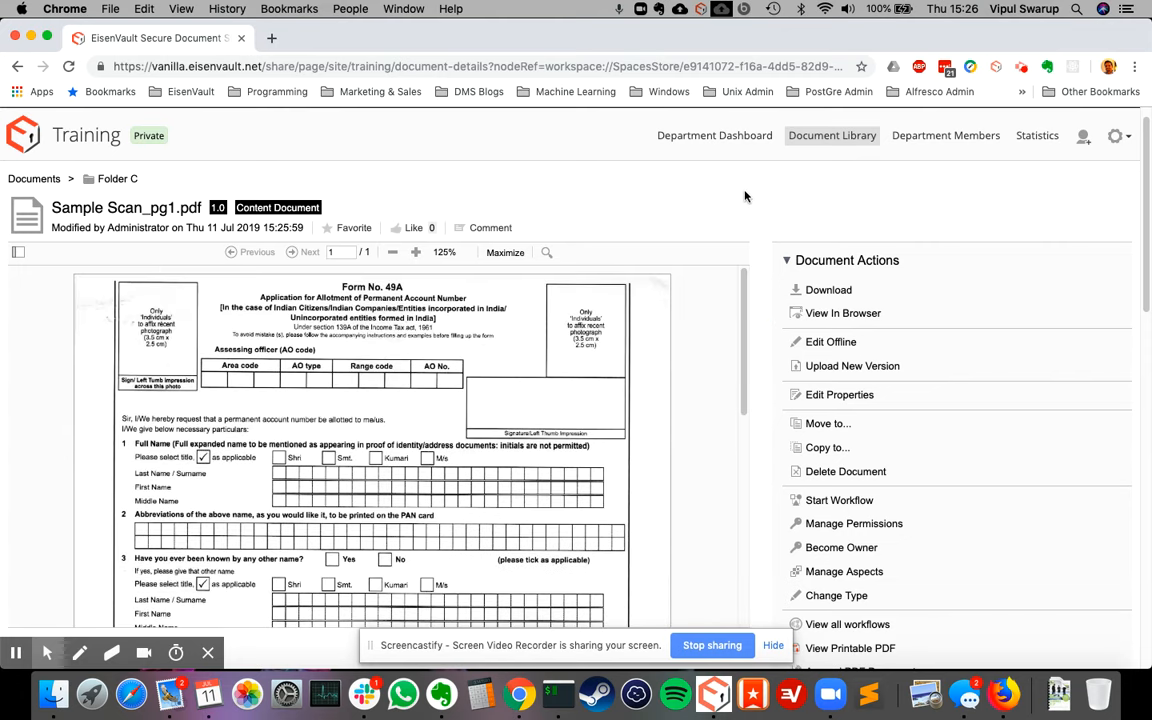
pyautogui.scroll(-3, 733, 192)
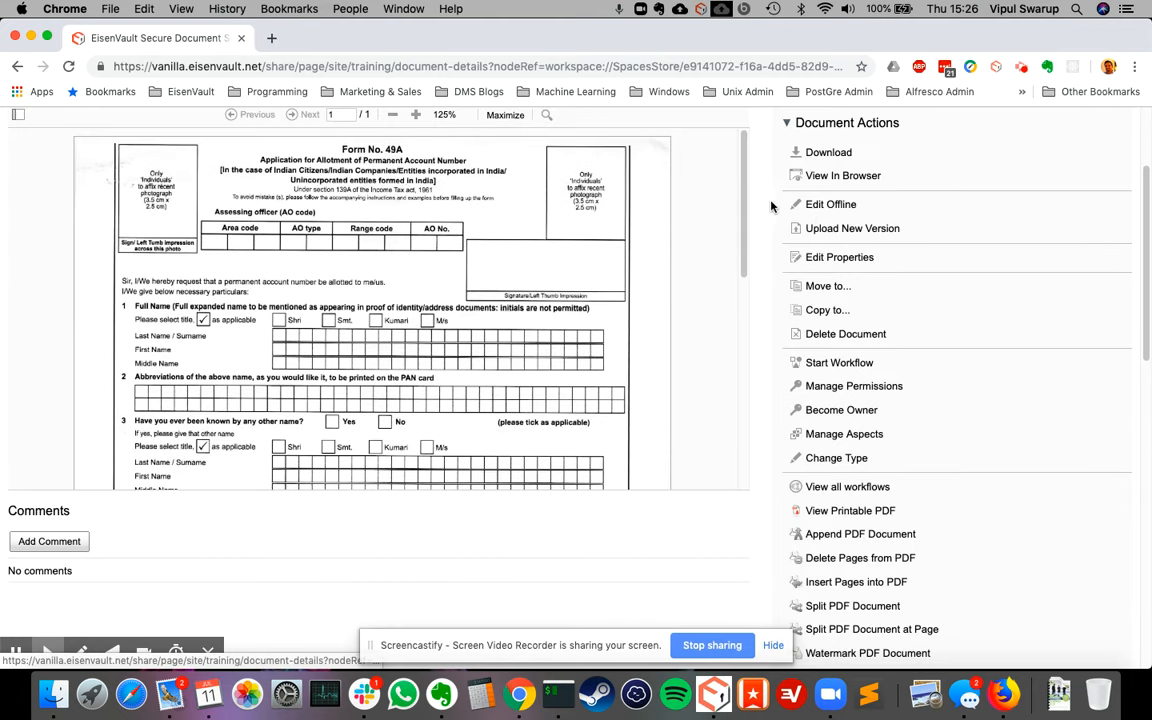
pyautogui.scroll(-3, 767, 205)
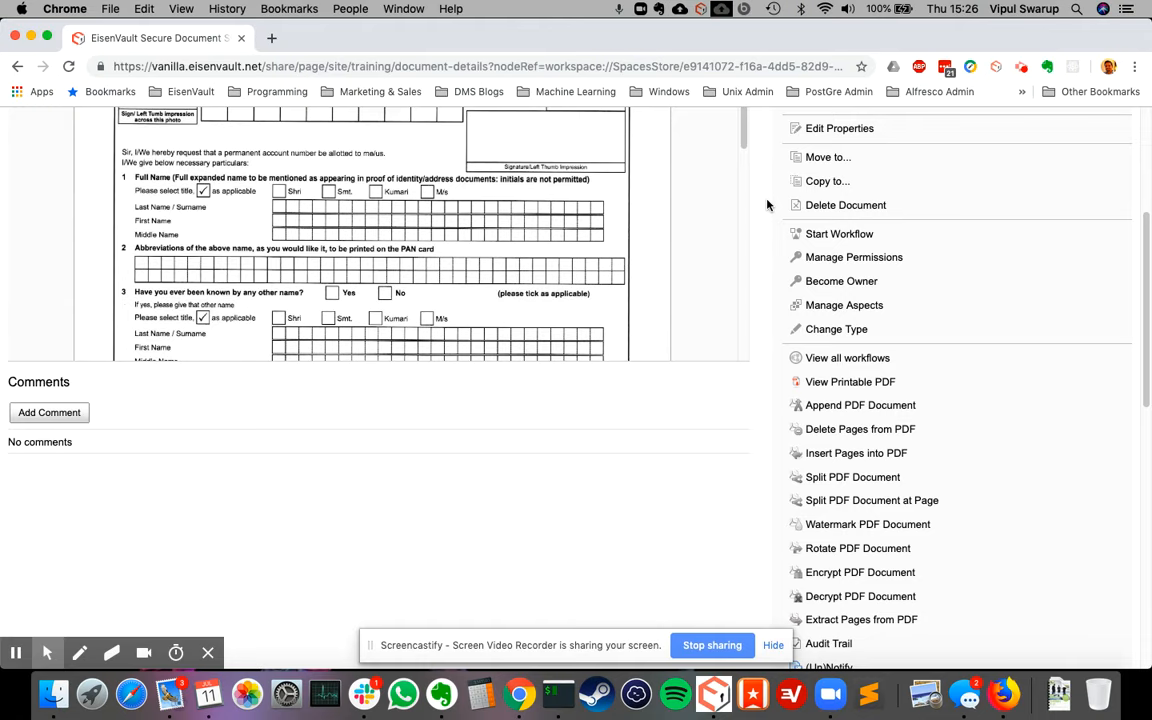
pyautogui.scroll(6, 767, 205)
pyautogui.click(34, 200)
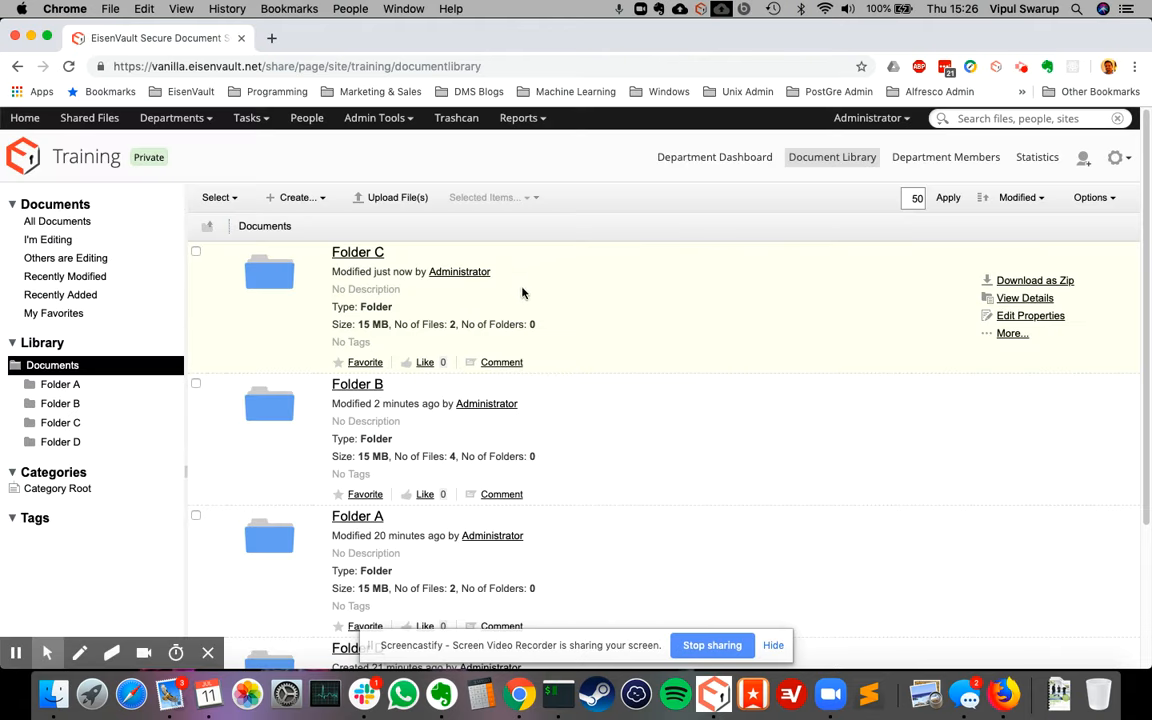
pyautogui.scroll(-1, 533, 289)
pyautogui.click(350, 486)
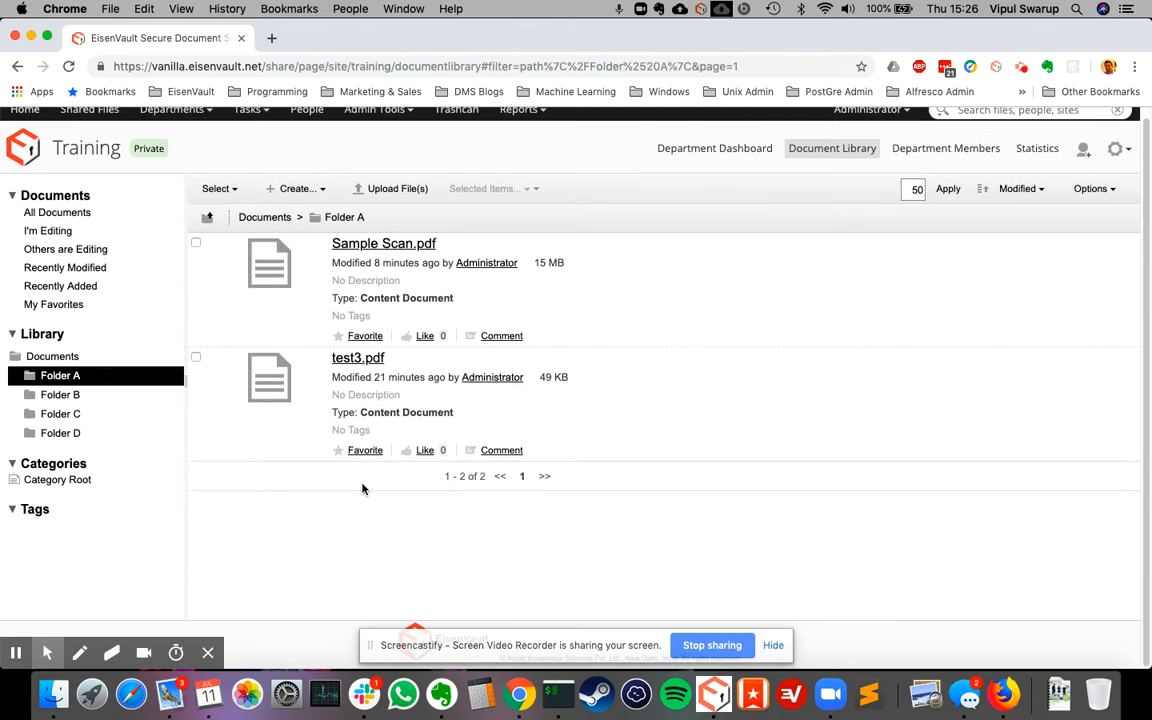
pyautogui.click(392, 248)
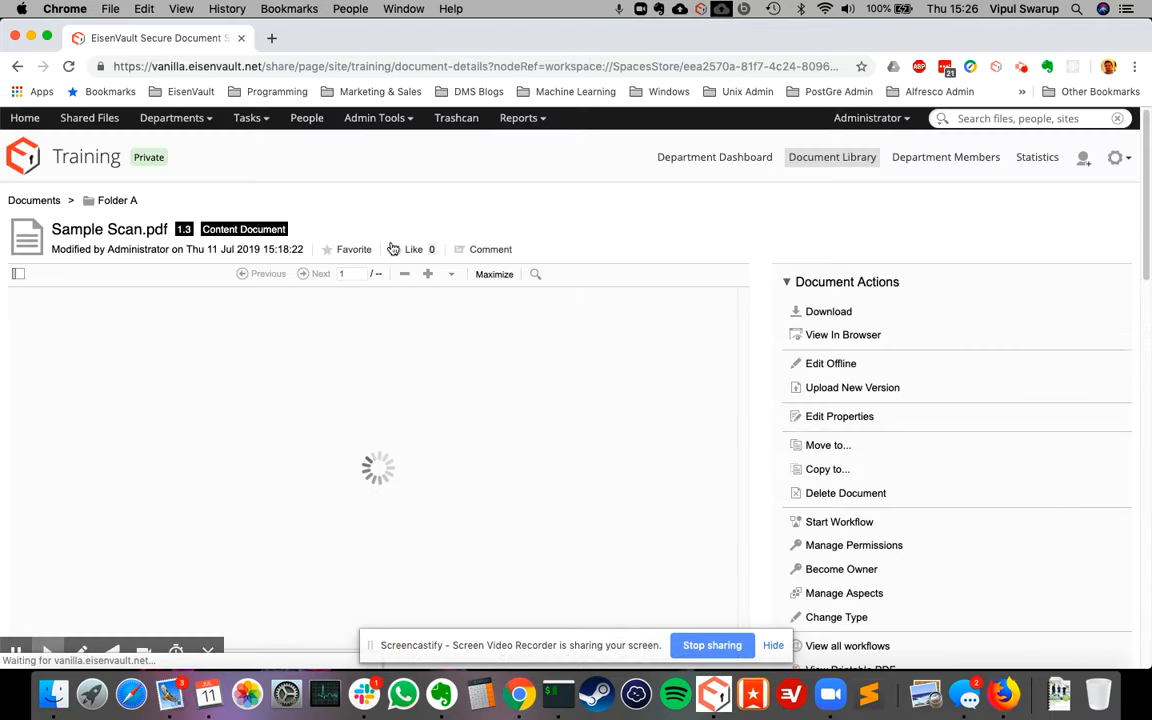
# - Start Watermark PDF Document for Sample Scan.pdf with the watermark type Image and review the page scheme options
pyautogui.scroll(-5, 812, 222)
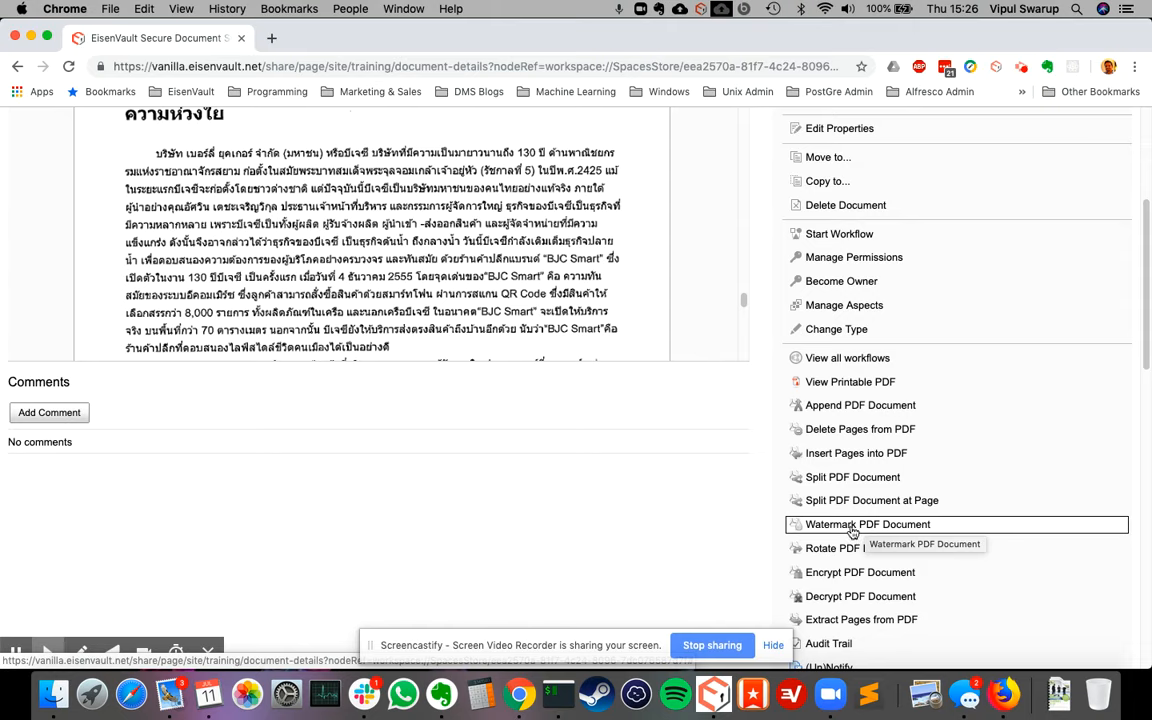
pyautogui.click(846, 526)
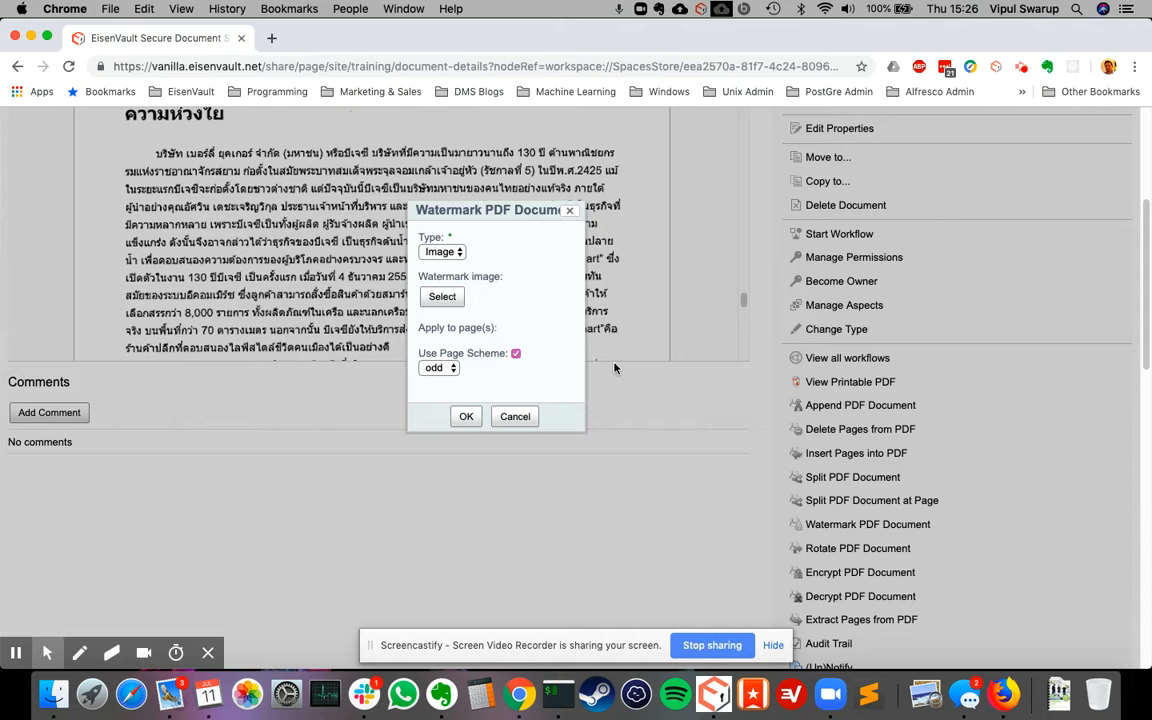
pyautogui.click(461, 372)
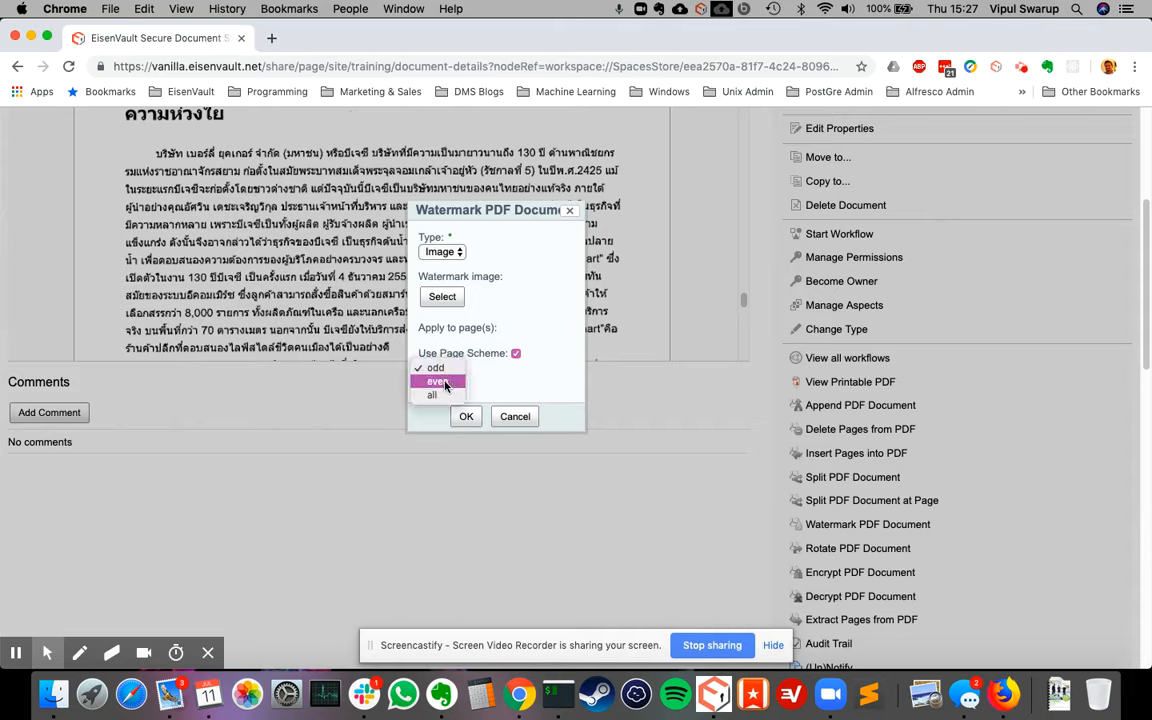
pyautogui.click(546, 391)
pyautogui.click(455, 255)
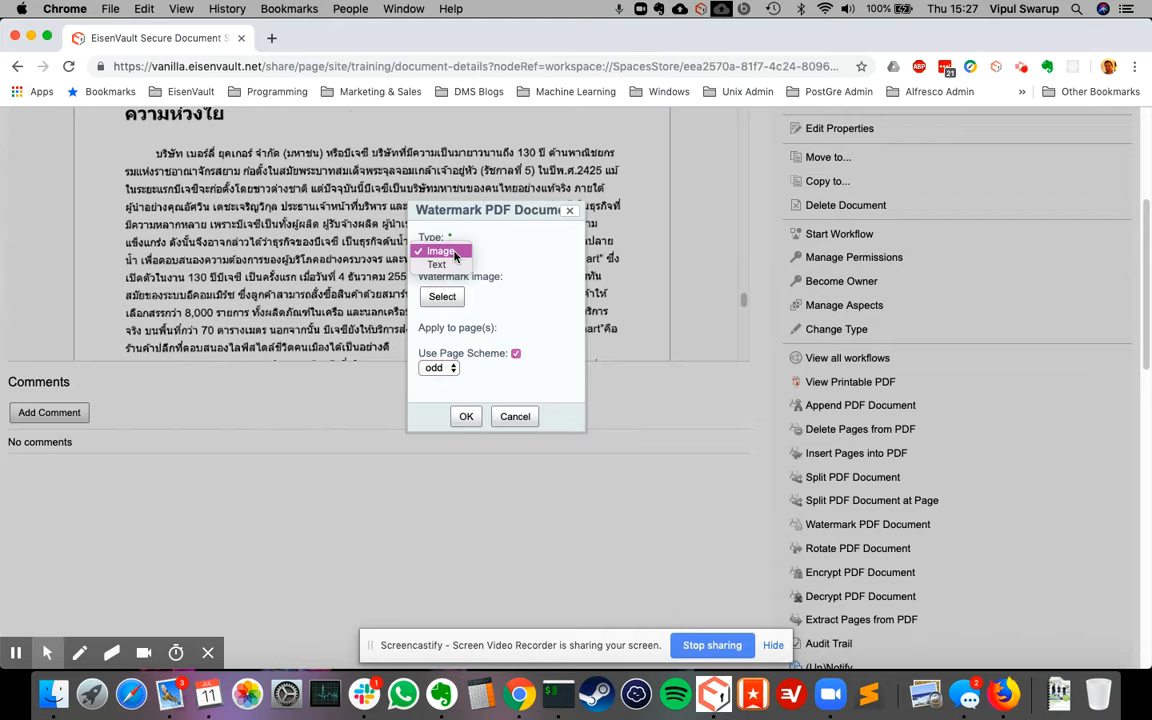
pyautogui.click(442, 252)
# - Start choosing the watermark image and browse from Company Home into Sites
pyautogui.click(445, 299)
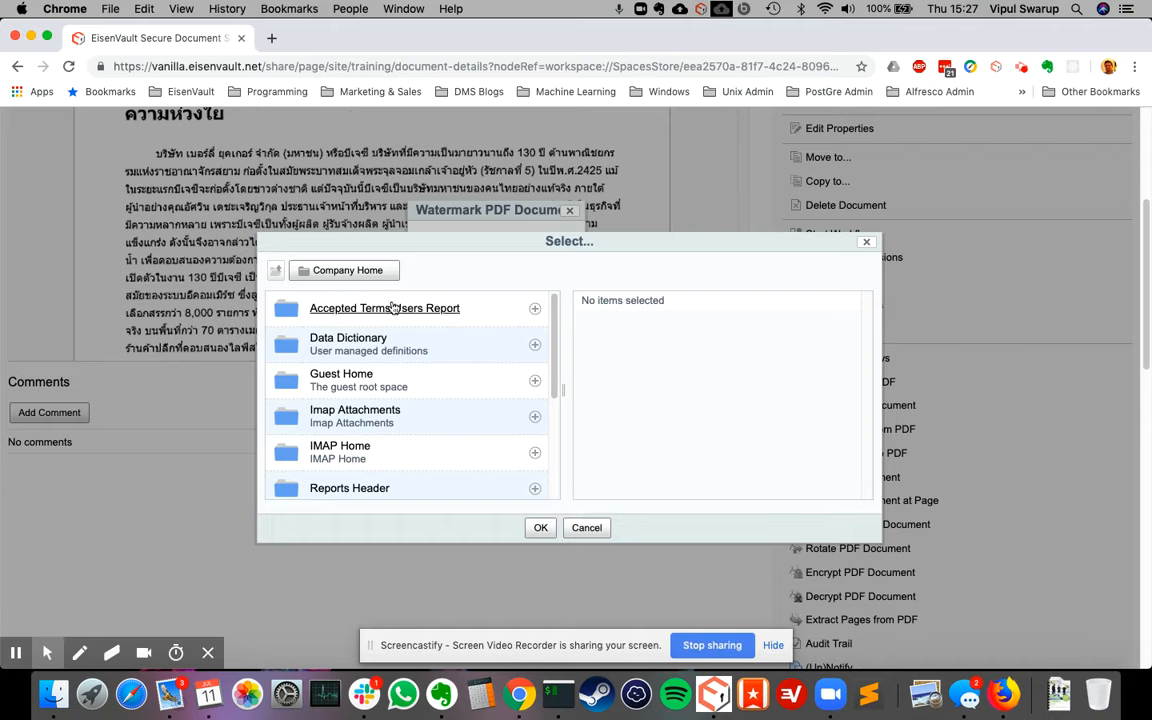
pyautogui.moveTo(557, 328); pyautogui.dragTo(542, 428)
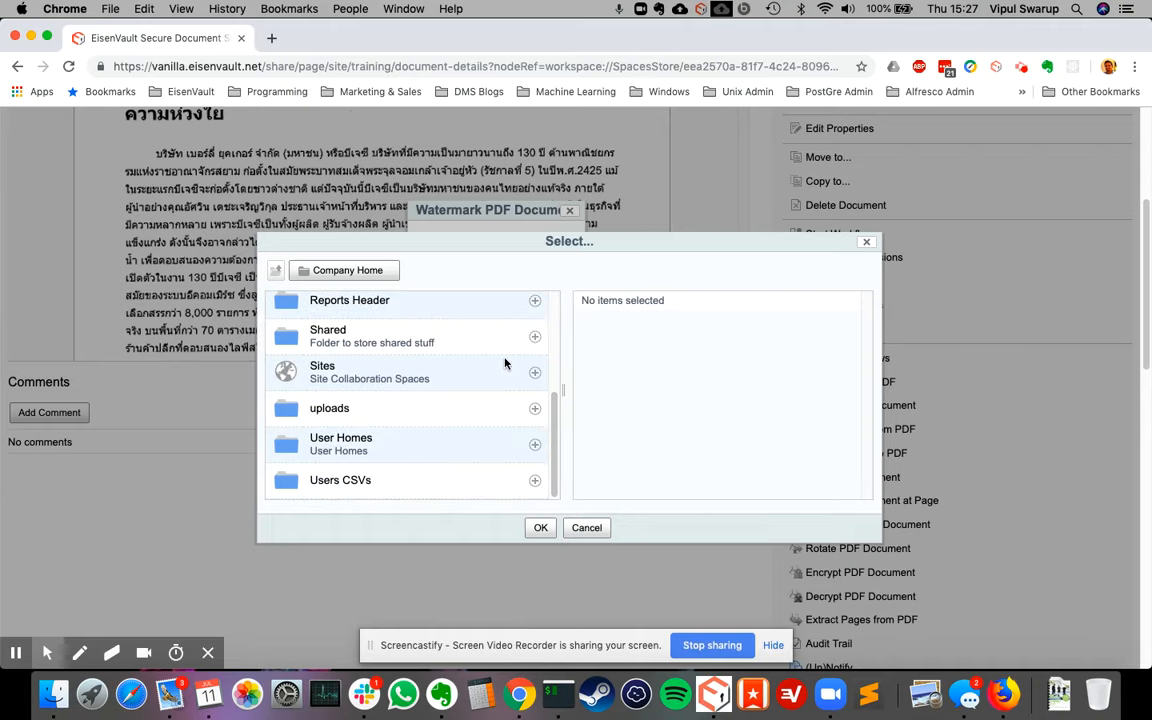
pyautogui.scroll(-1, 505, 365)
pyautogui.scroll(5, 505, 370)
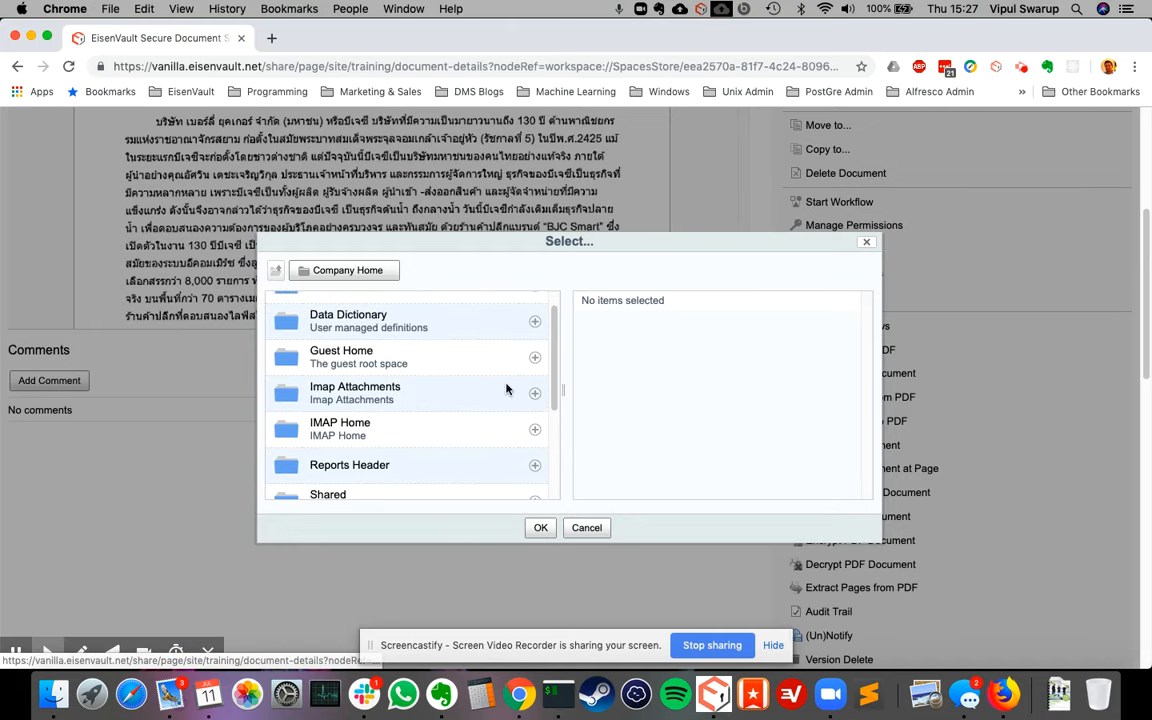
pyautogui.scroll(-3, 506, 389)
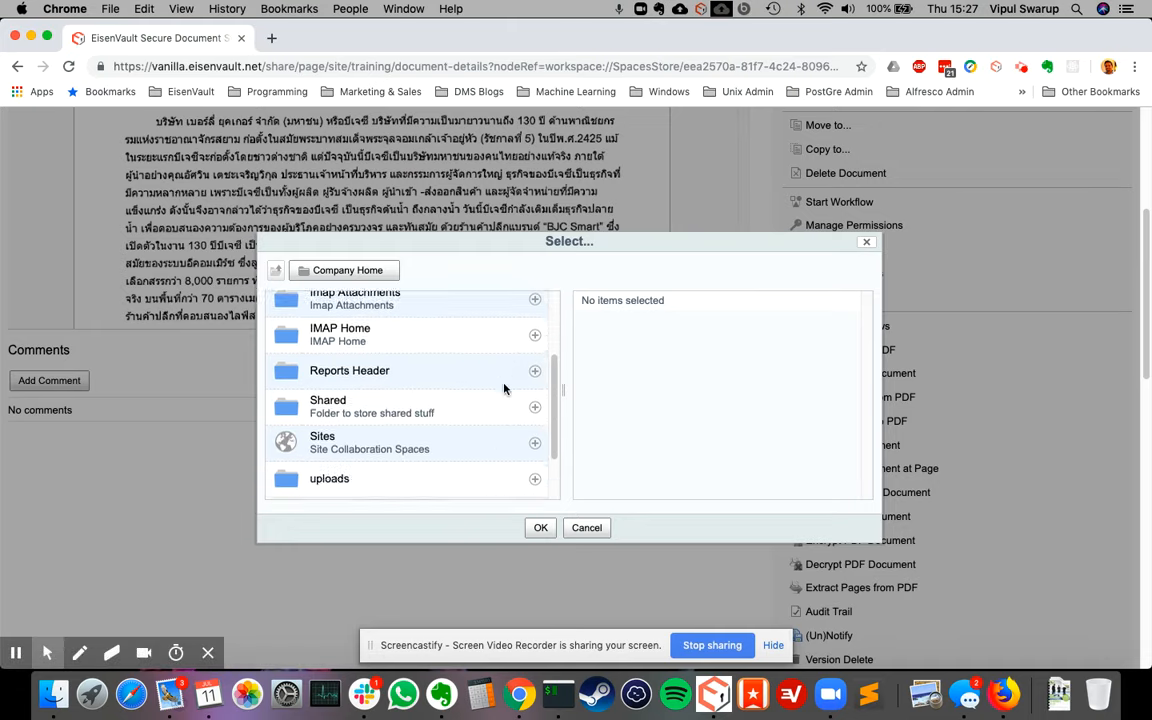
pyautogui.click(315, 438)
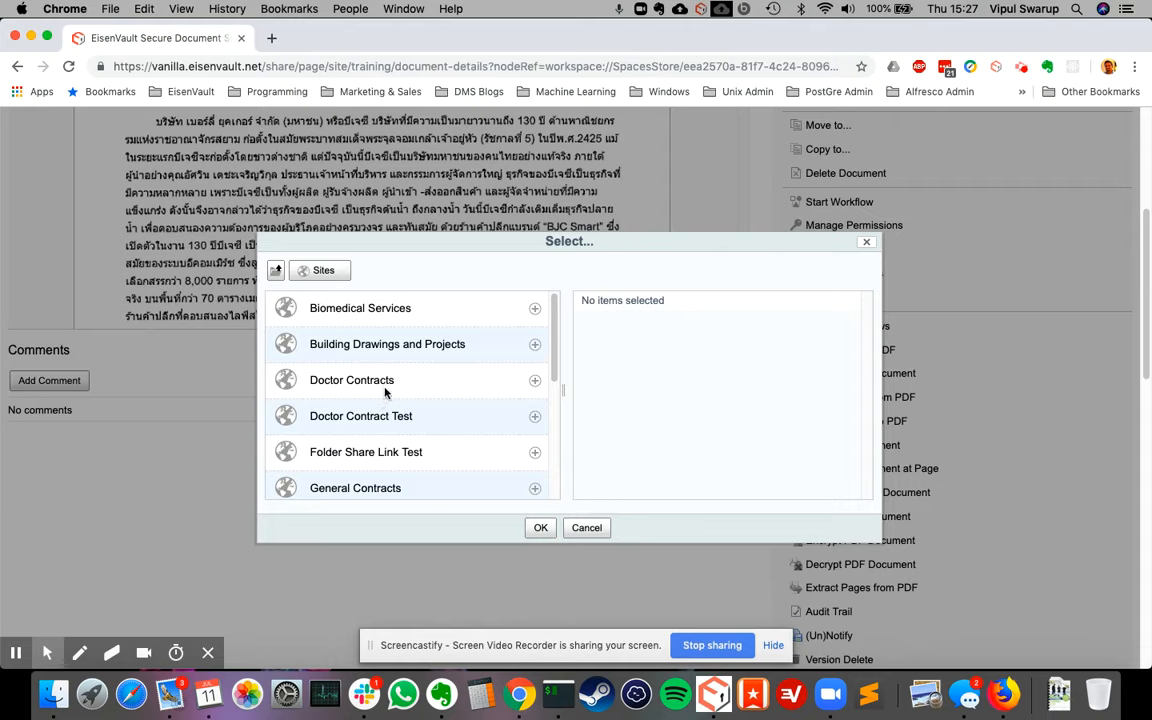
pyautogui.scroll(-5, 405, 381)
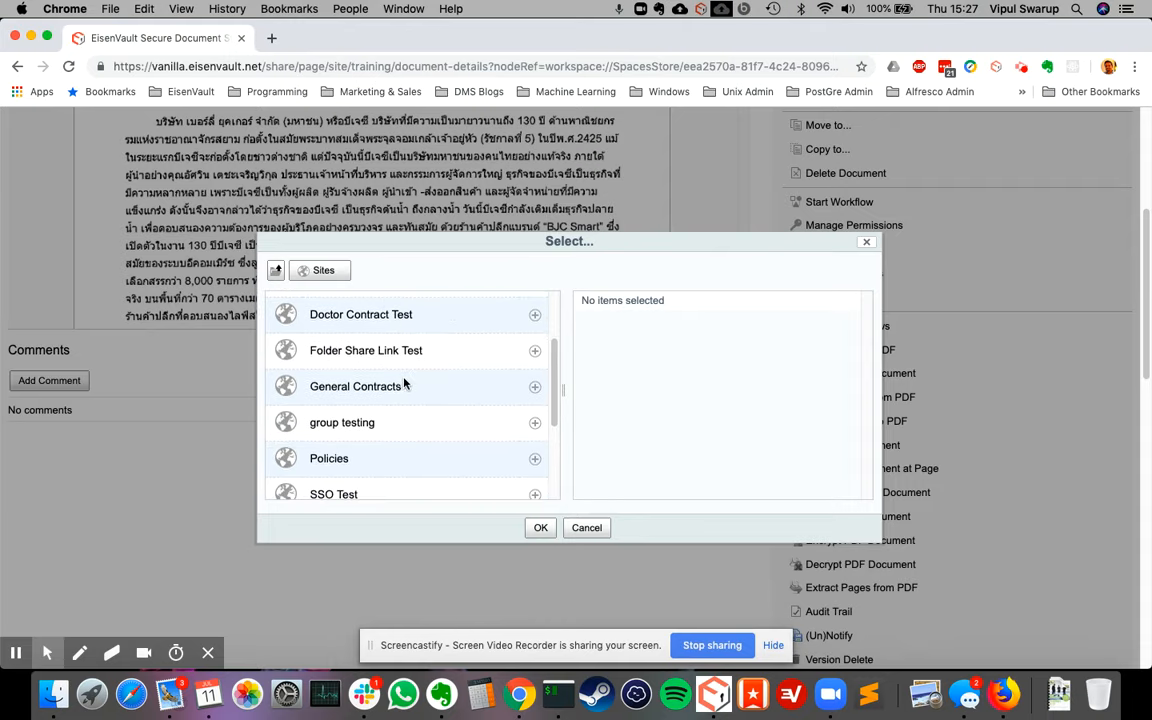
pyautogui.scroll(-3, 405, 383)
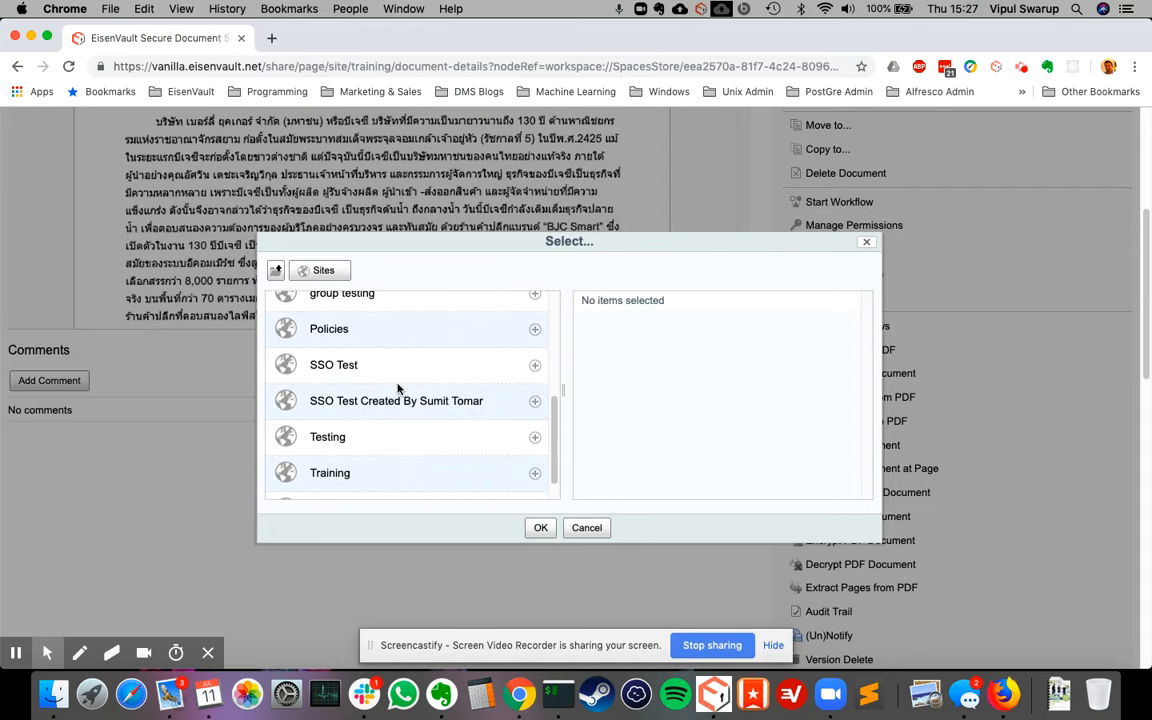
pyautogui.click(333, 440)
pyautogui.click(357, 306)
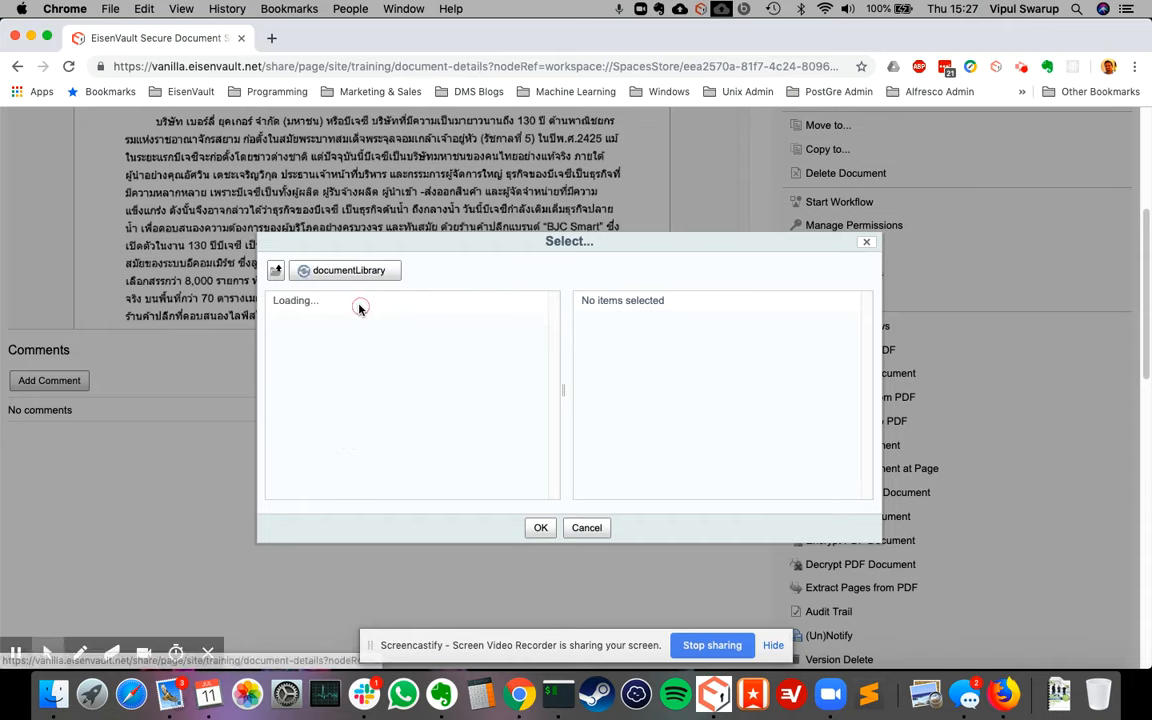
pyautogui.click(362, 310)
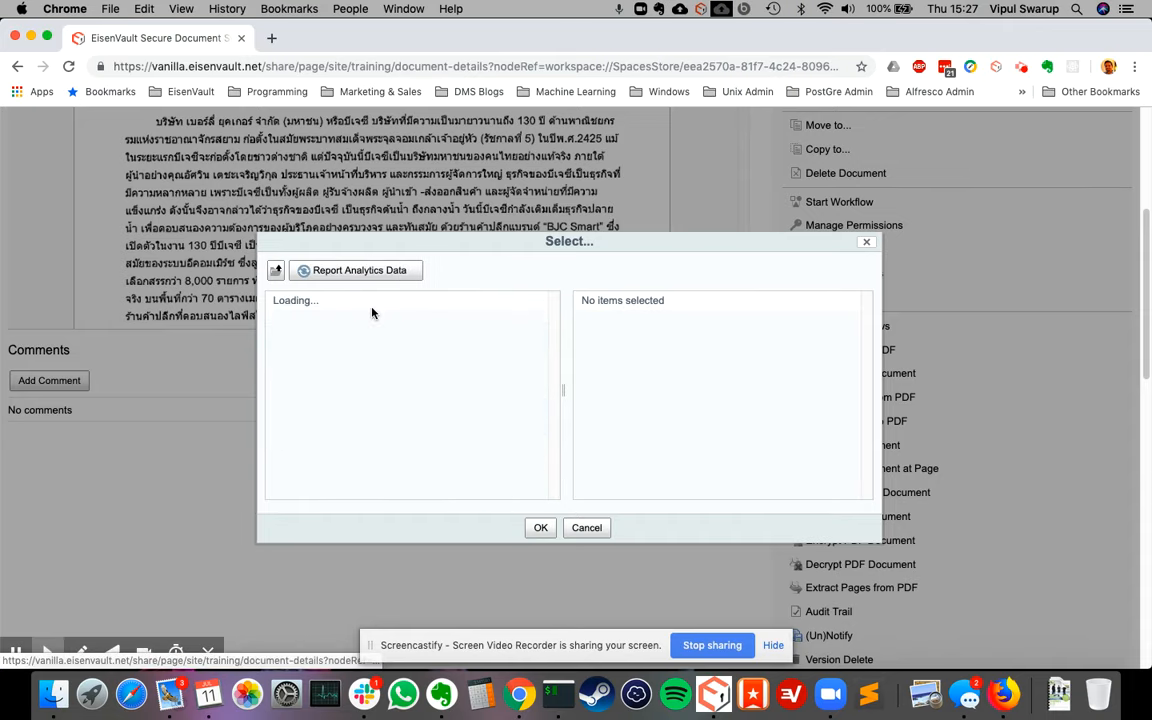
pyautogui.click(276, 270)
pyautogui.click(277, 271)
pyautogui.click(277, 271)
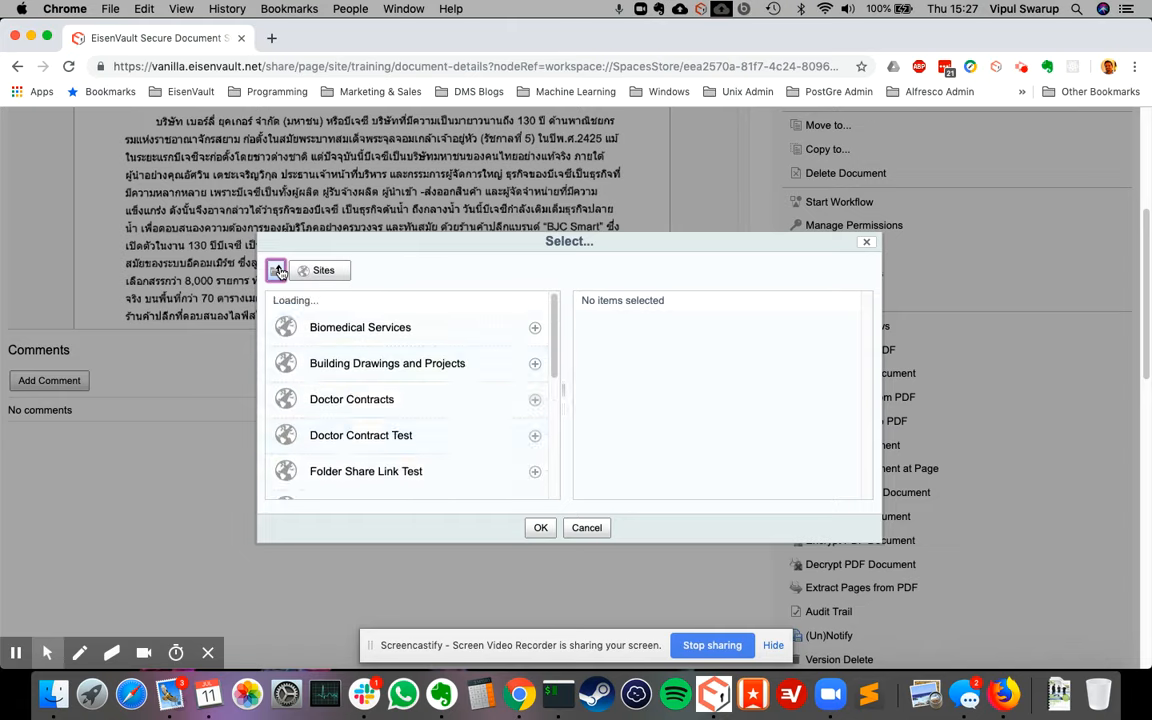
# - Choose CAH.png from the Logo folder in the Doctor Contracts document library as the watermark image
pyautogui.click(352, 380)
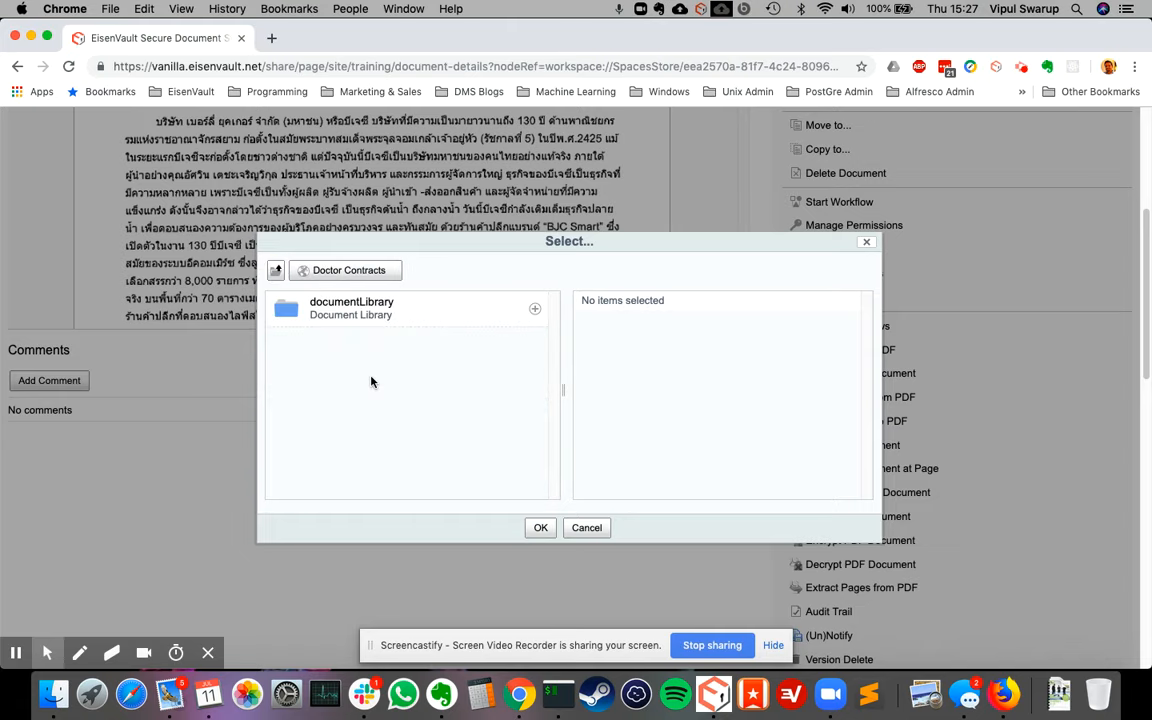
pyautogui.click(371, 306)
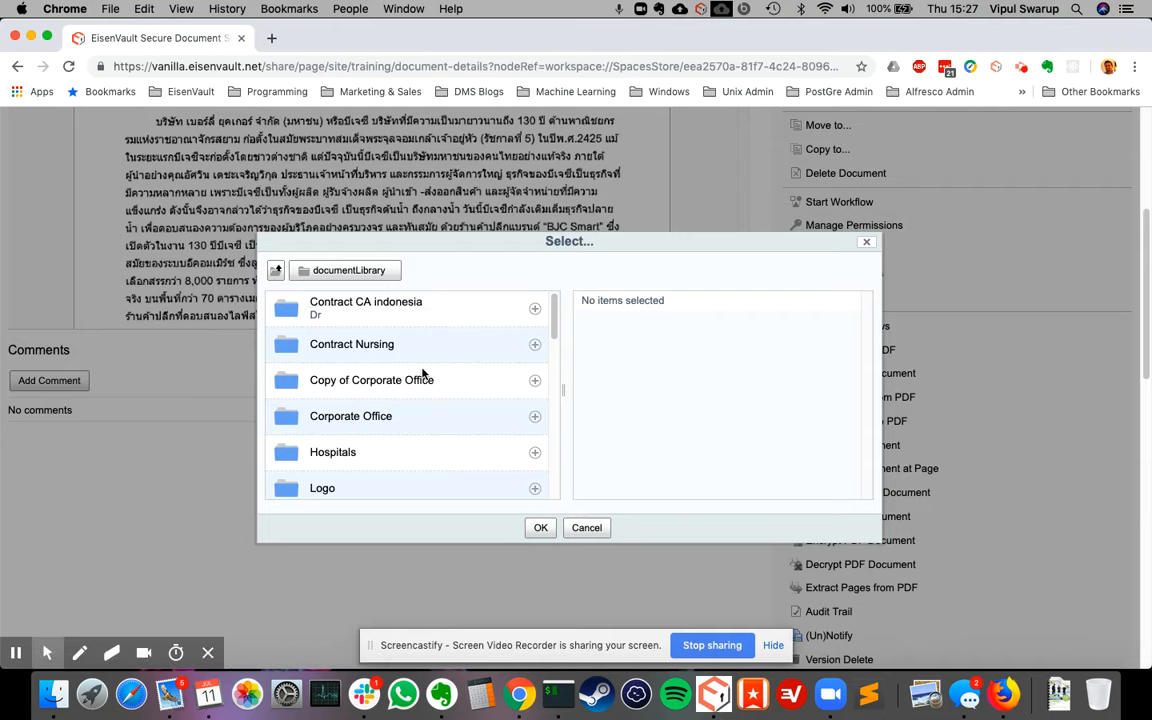
pyautogui.scroll(-10, 390, 375)
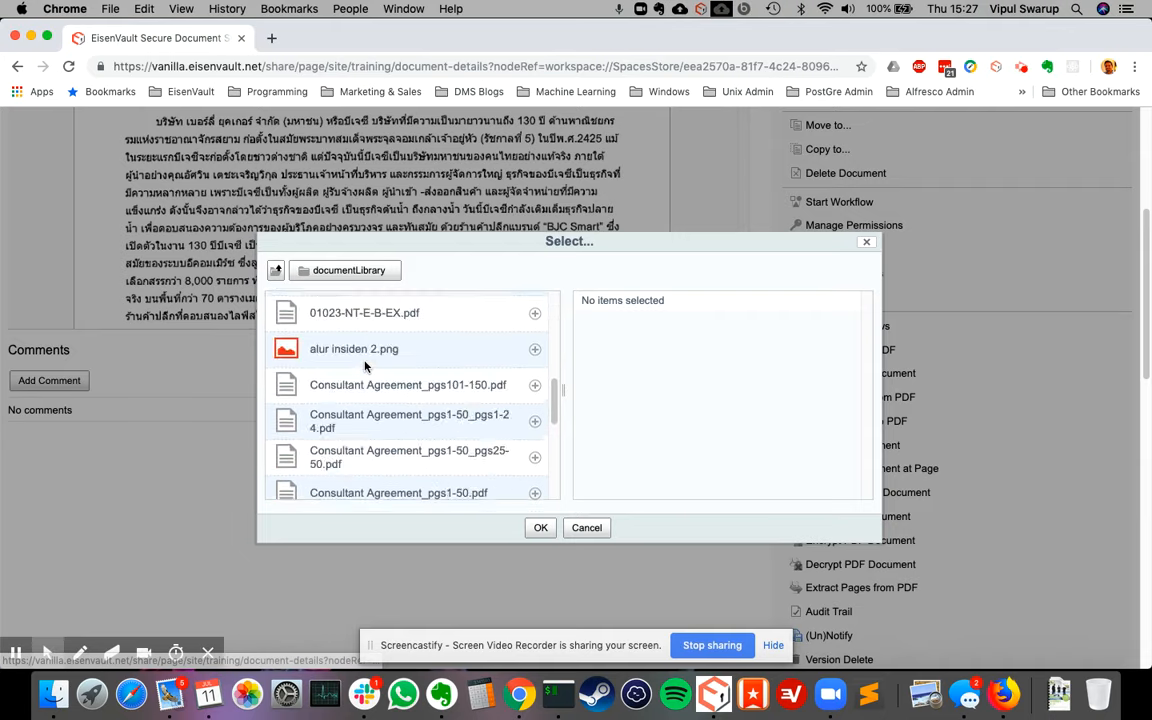
pyautogui.scroll(-1, 366, 367)
pyautogui.scroll(1, 366, 367)
pyautogui.scroll(1, 366, 368)
pyautogui.scroll(5, 365, 368)
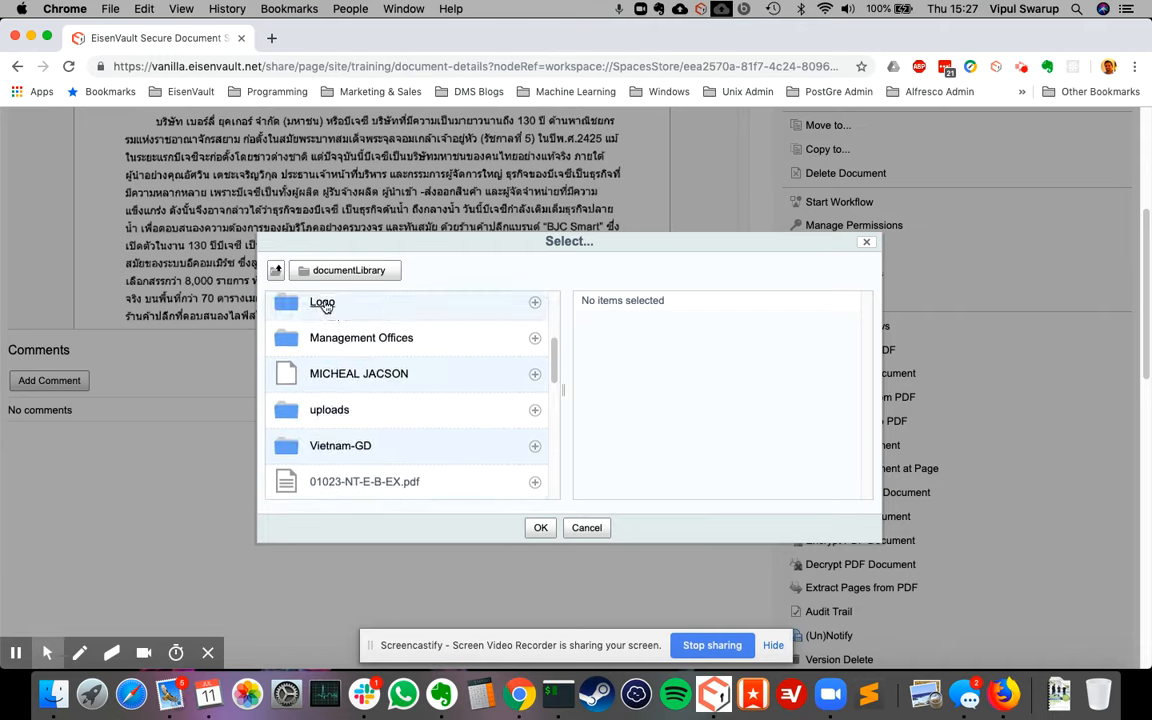
pyautogui.click(322, 303)
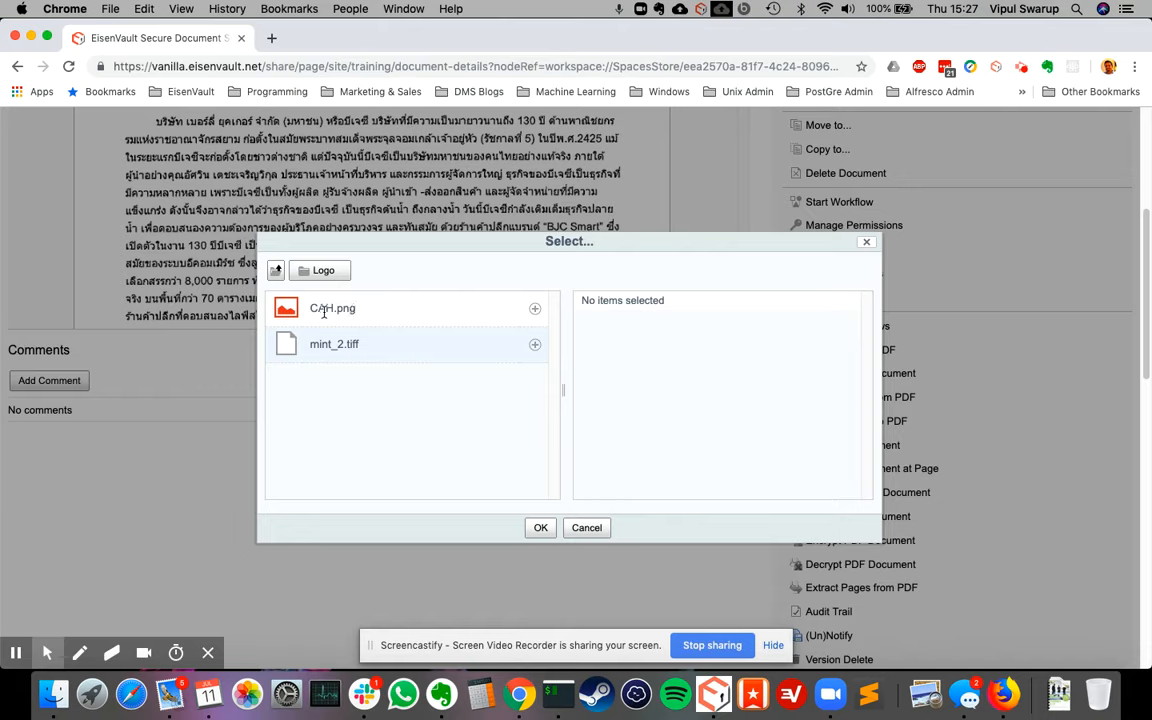
pyautogui.click(535, 309)
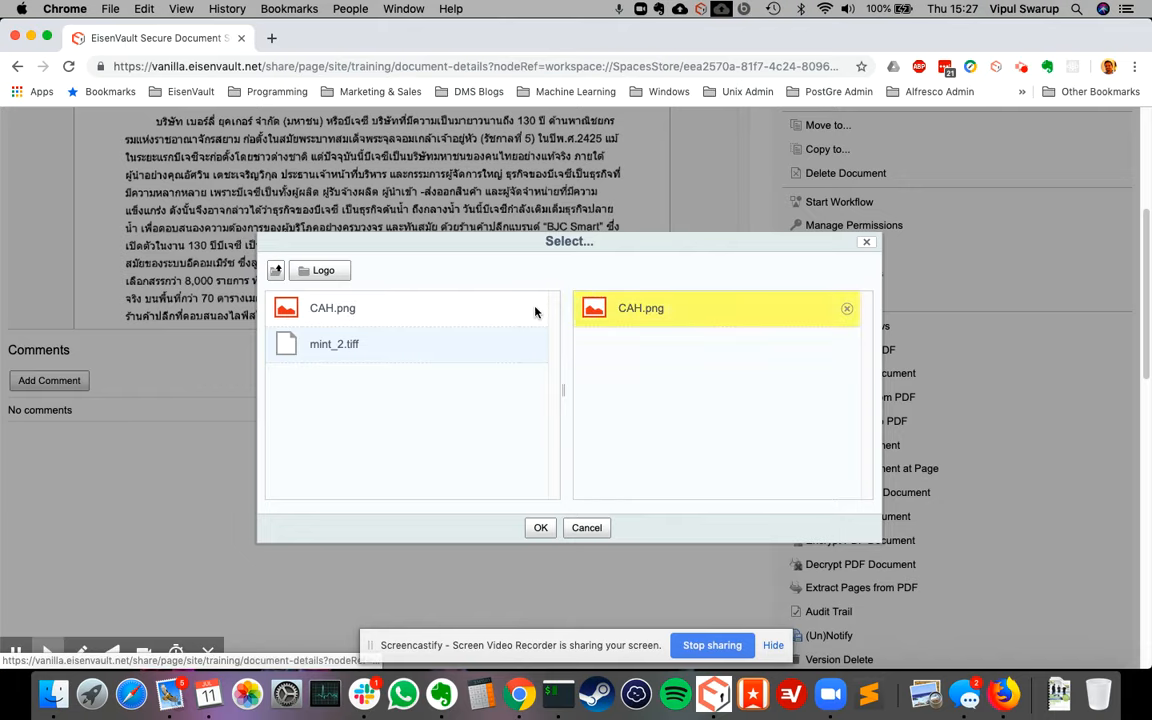
pyautogui.click(540, 528)
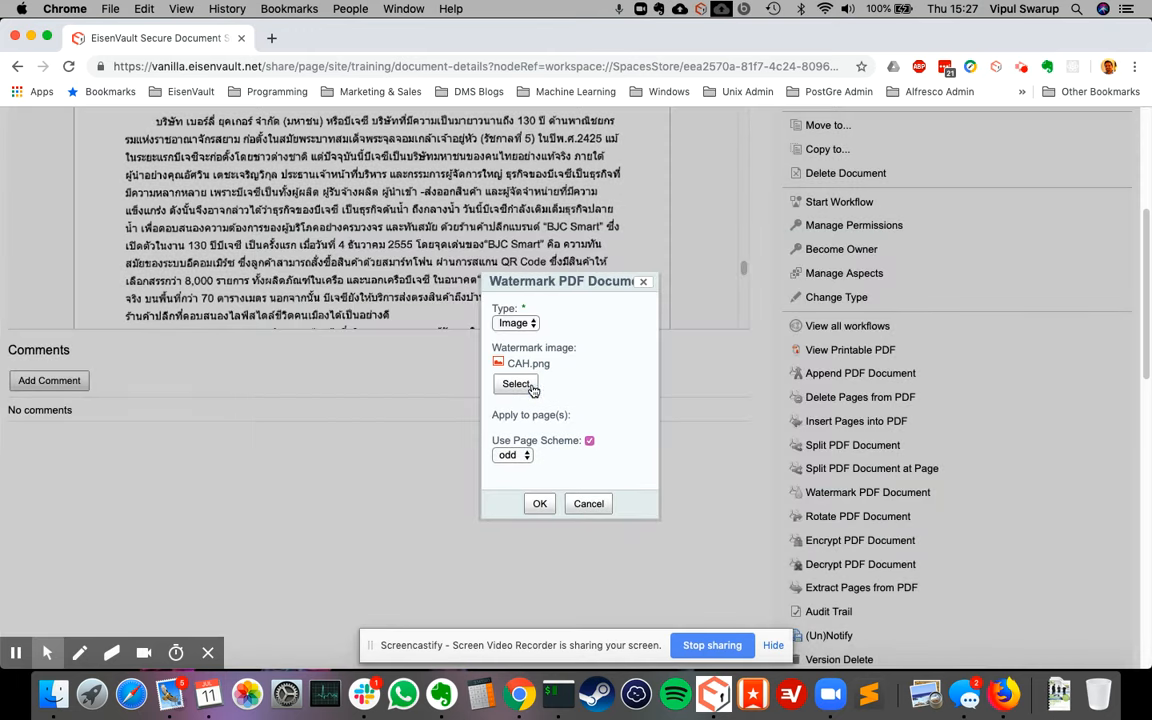
# - Keep the watermark's page scheme set to odd and apply the watermark to Sample Scan.pdf
pyautogui.click(518, 456)
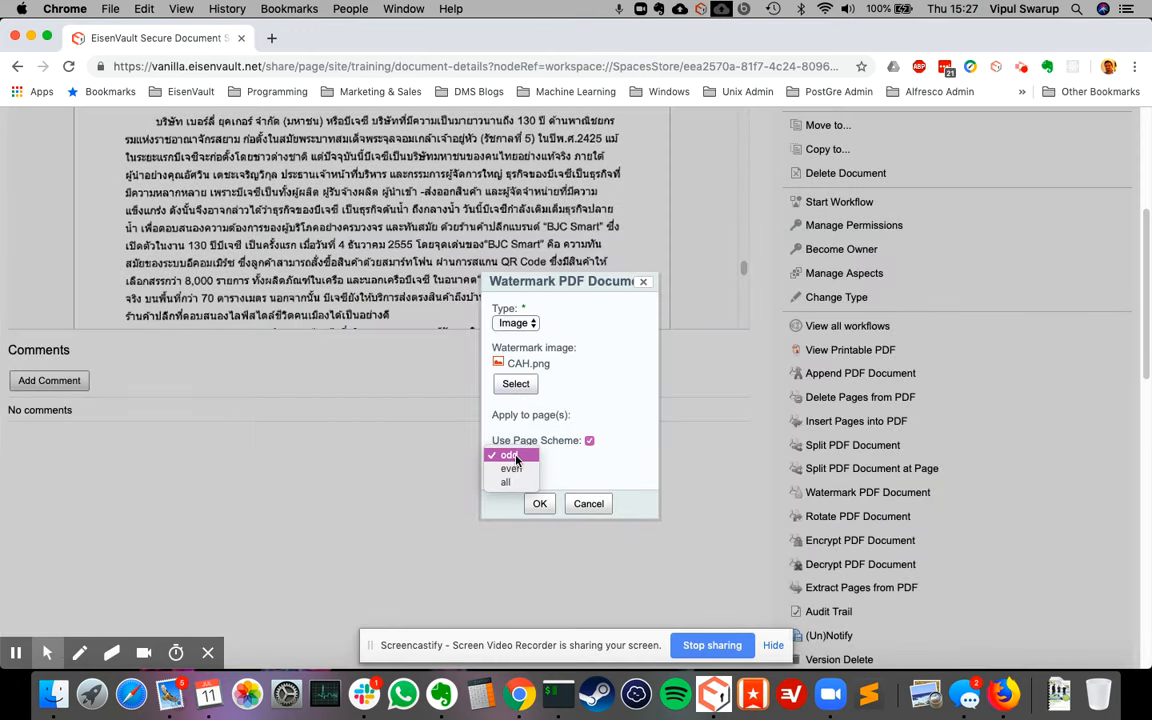
pyautogui.click(512, 456)
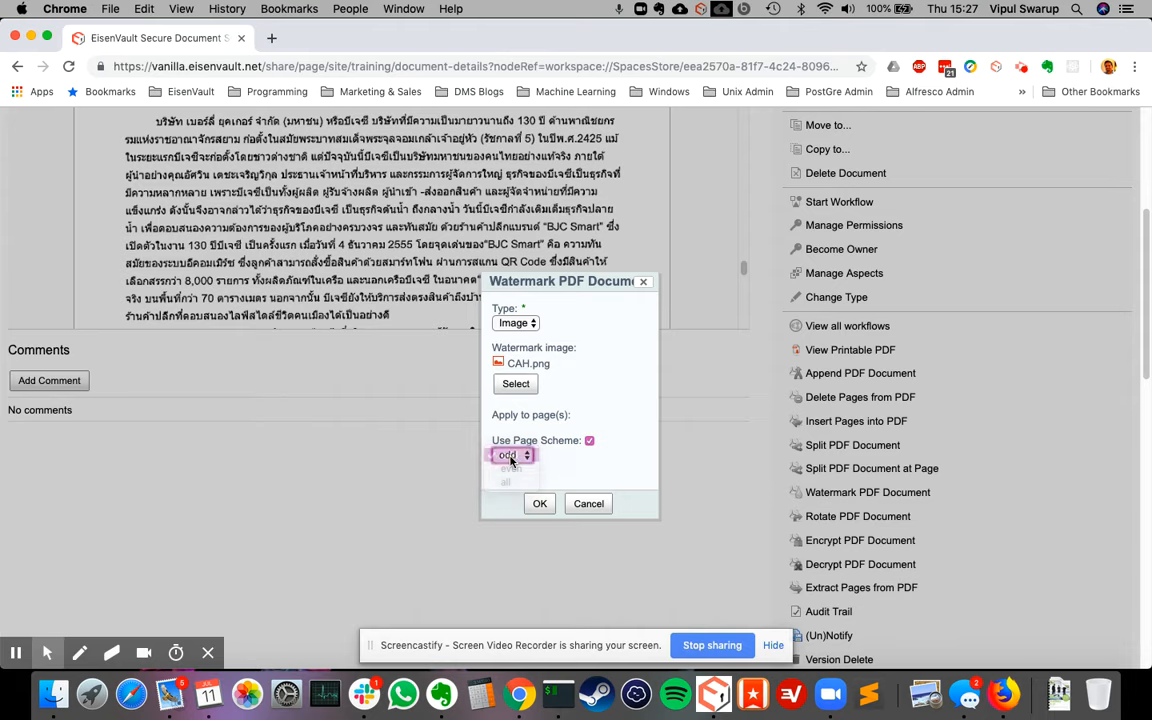
pyautogui.click(539, 505)
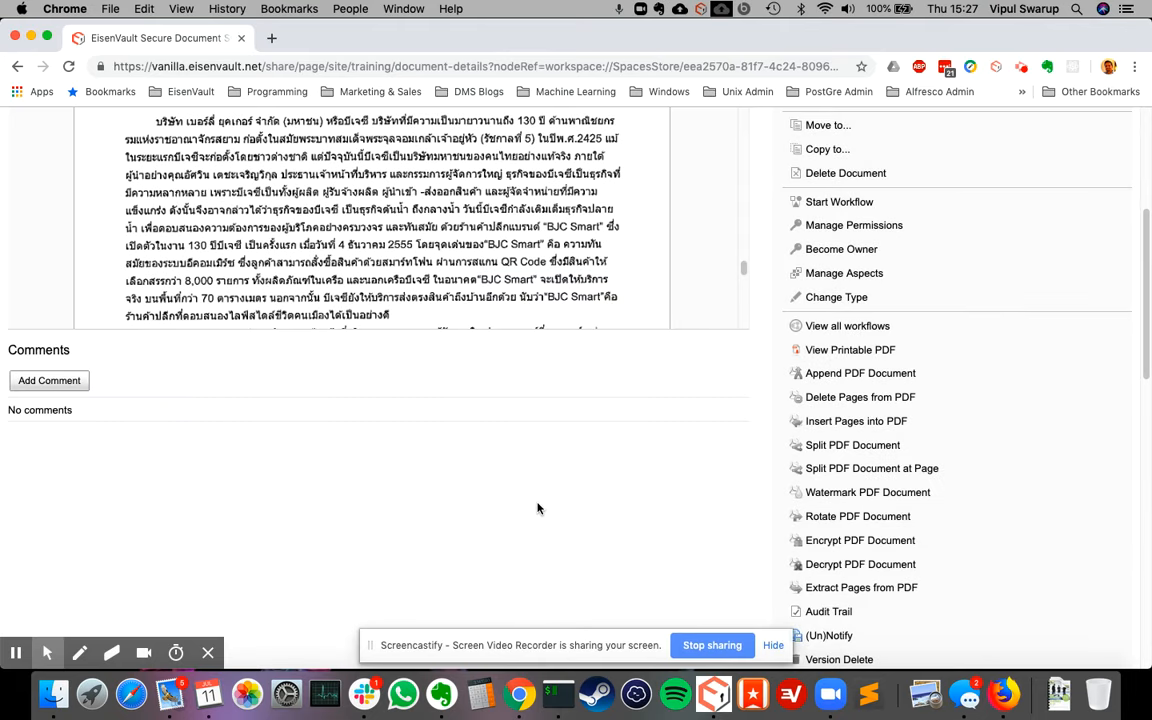
# - Reload Sample Scan.pdf's details page and inspect page 1 of the preview for the image watermark
pyautogui.scroll(4, 720, 523)
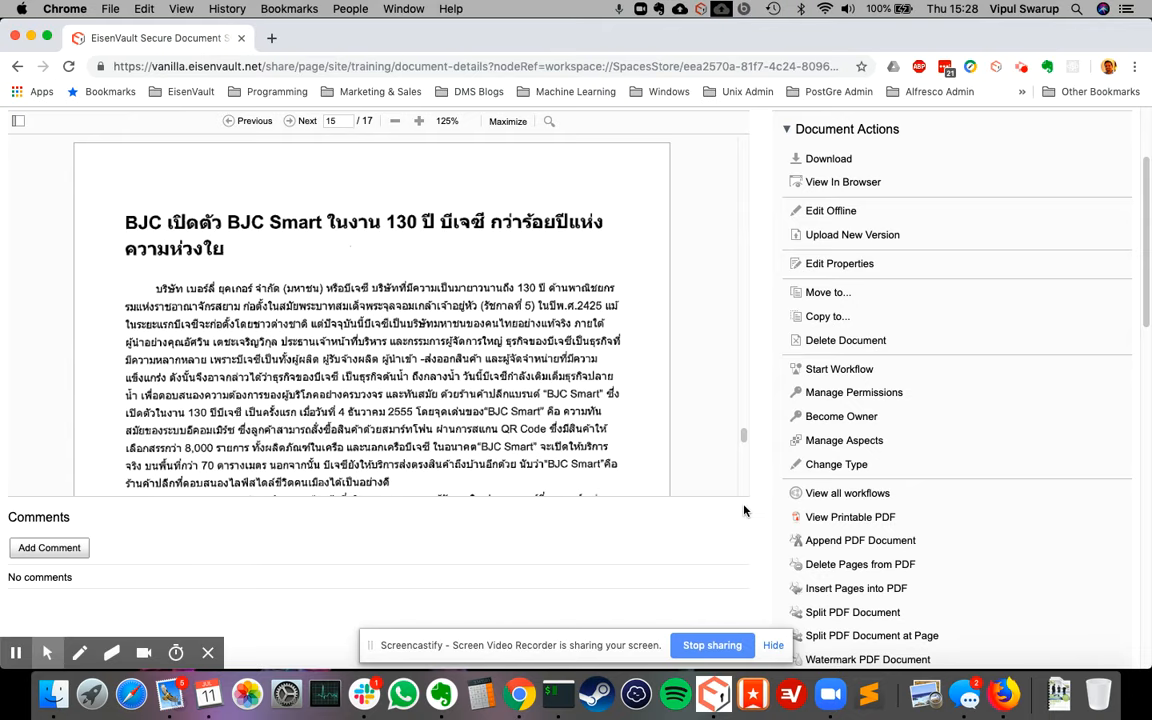
pyautogui.scroll(1, 755, 511)
pyautogui.scroll(3, 791, 424)
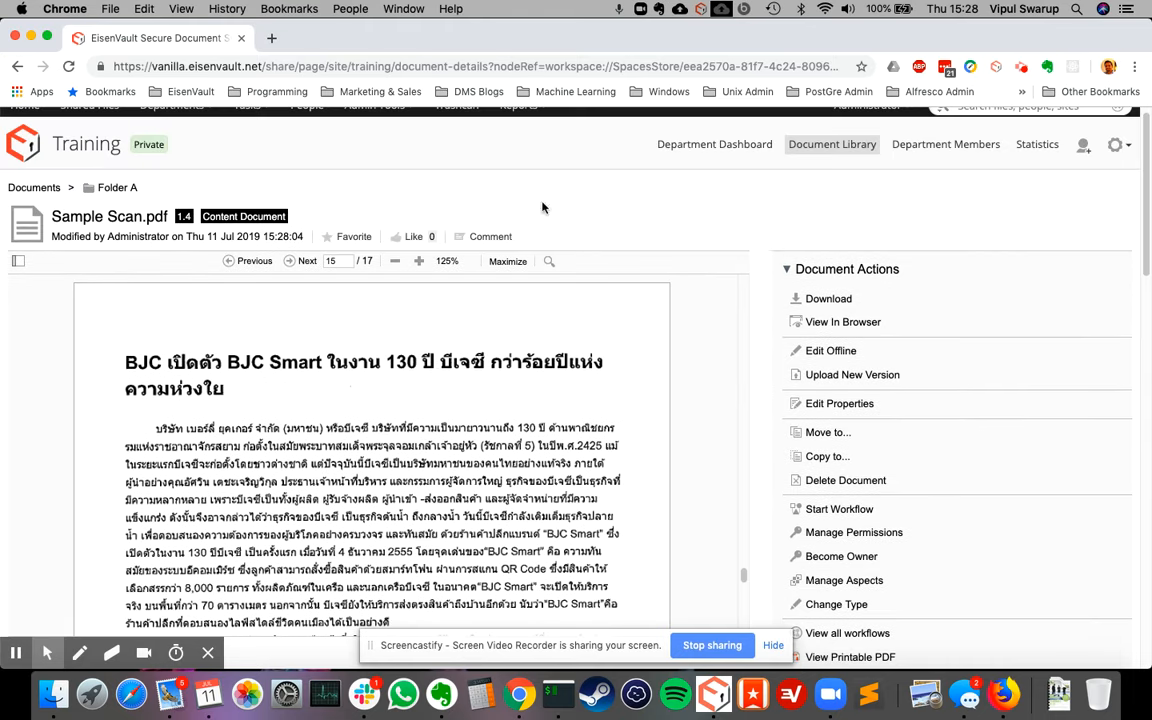
pyautogui.click(70, 67)
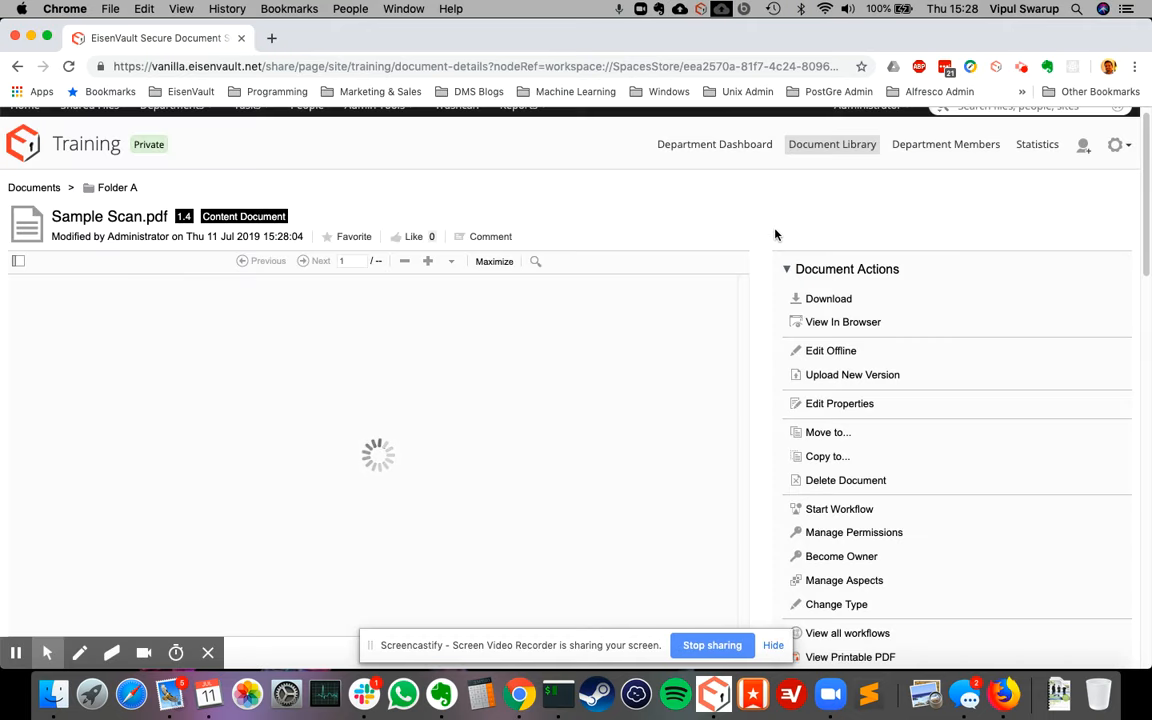
pyautogui.moveTo(745, 578); pyautogui.dragTo(743, 283)
pyautogui.scroll(1, 617, 357)
pyautogui.scroll(-3, 617, 357)
pyautogui.scroll(3, 674, 332)
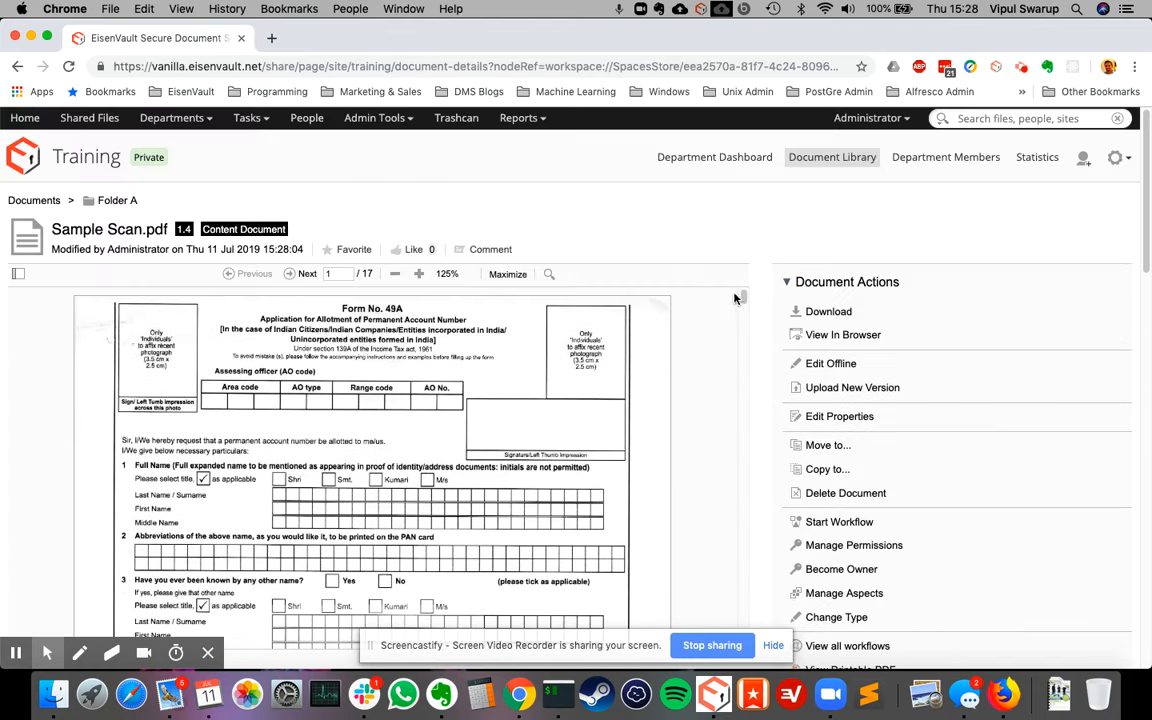
pyautogui.scroll(-1, 728, 296)
pyautogui.moveTo(743, 297); pyautogui.dragTo(743, 305)
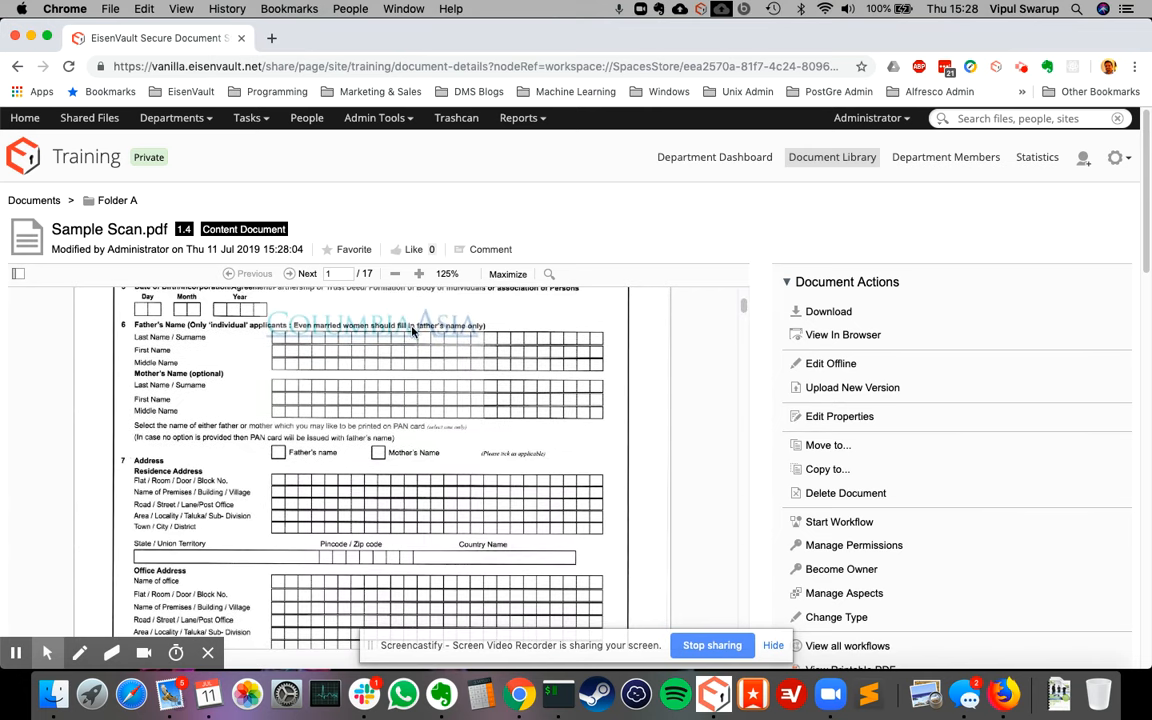
# - Examine pages 1 to 5 of the Sample Scan.pdf preview to check which pages carry the image watermark
pyautogui.scroll(-20, 662, 368)
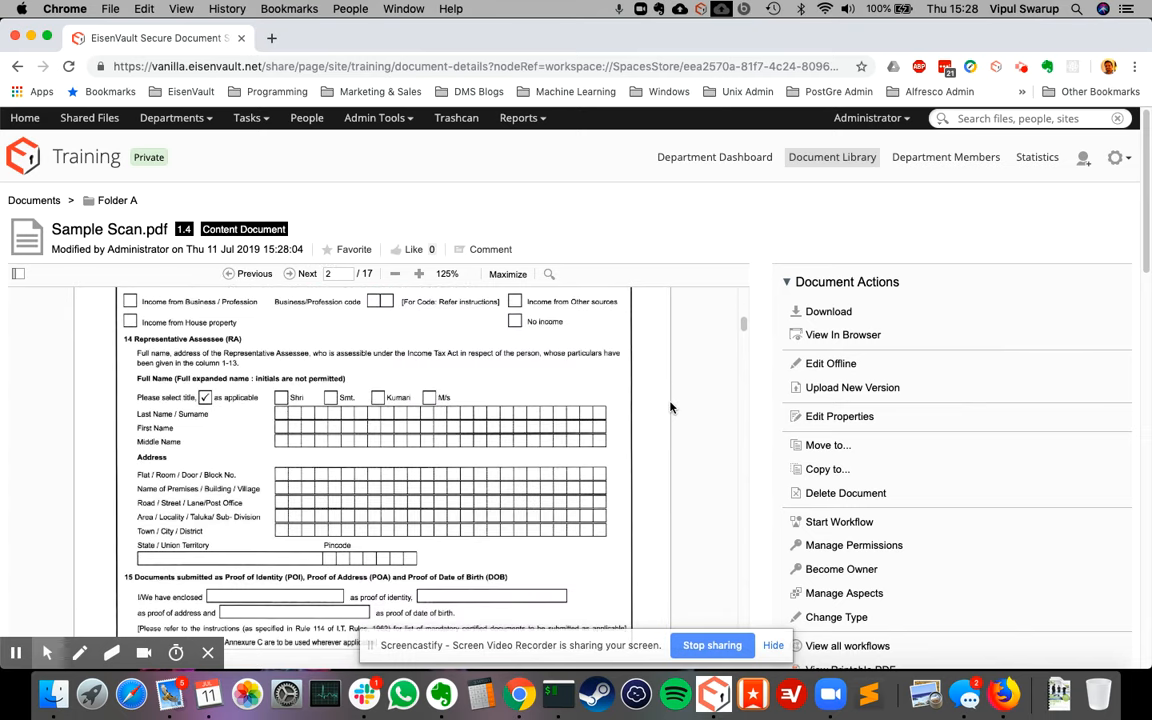
pyautogui.scroll(-10, 530, 384)
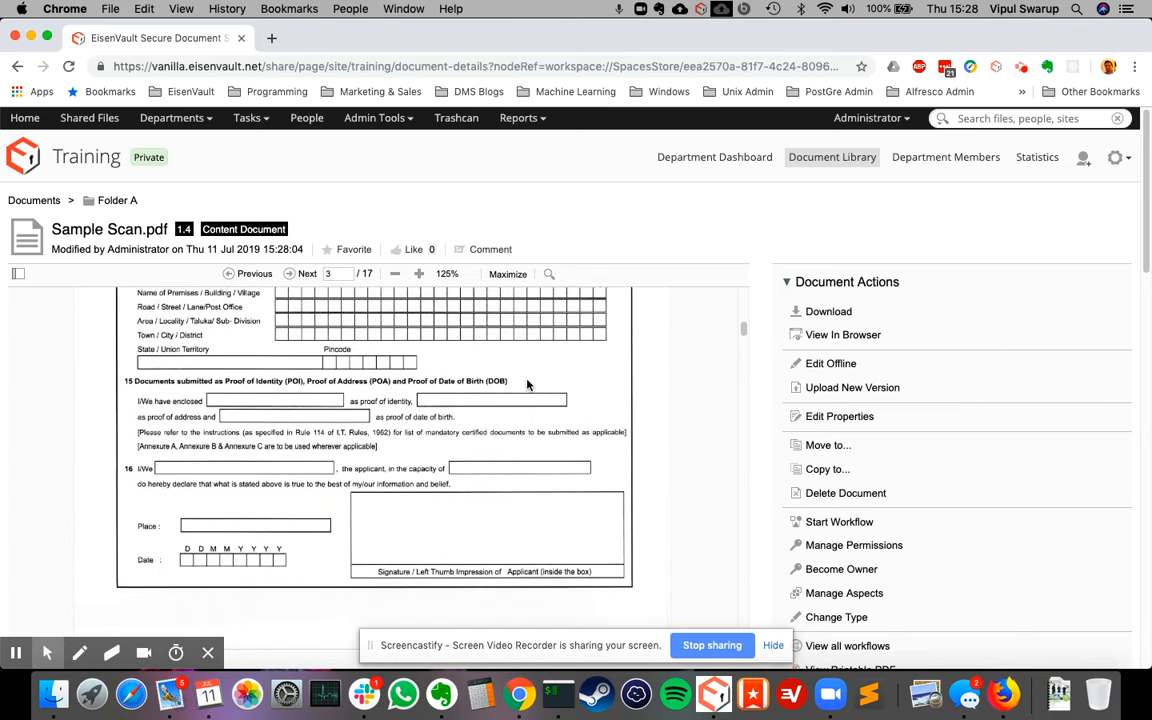
pyautogui.scroll(-12, 528, 385)
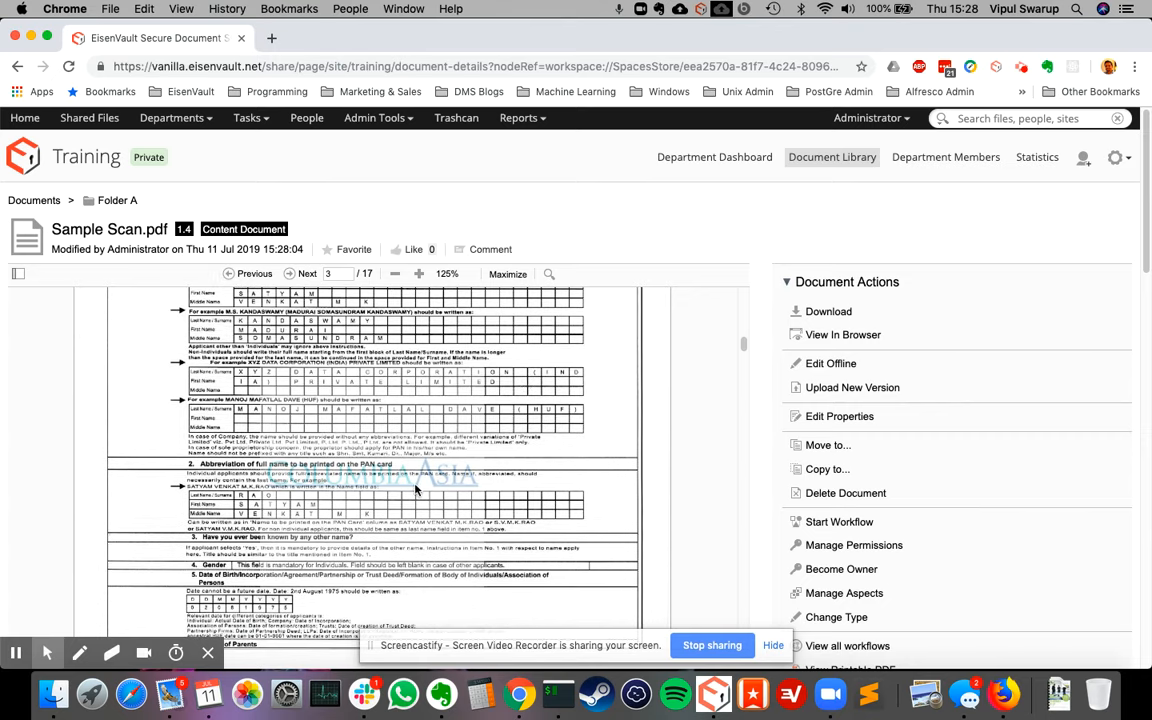
pyautogui.scroll(-15, 472, 455)
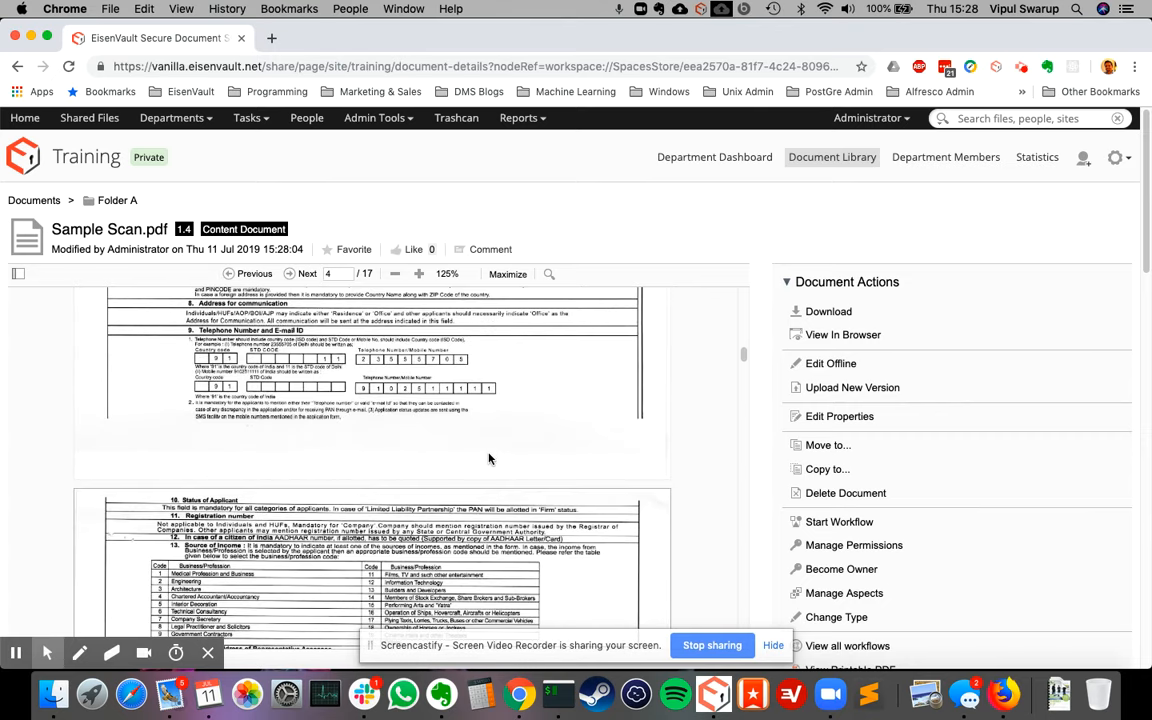
pyautogui.scroll(-15, 420, 478)
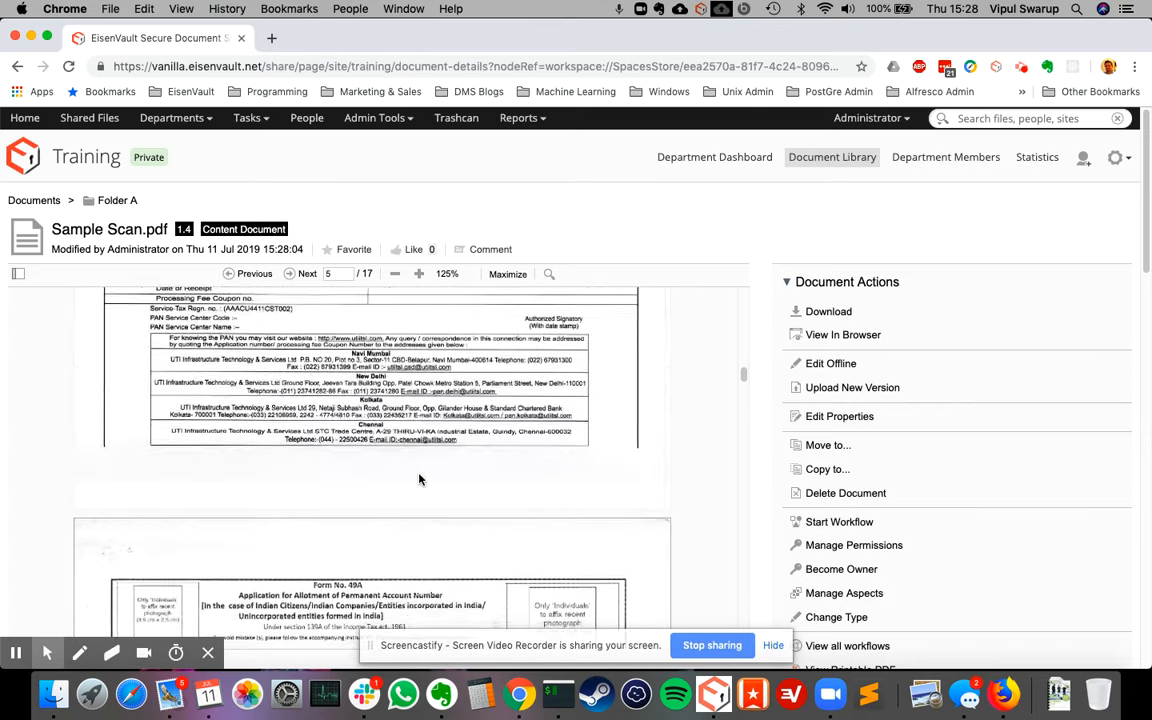
pyautogui.scroll(-5, 420, 478)
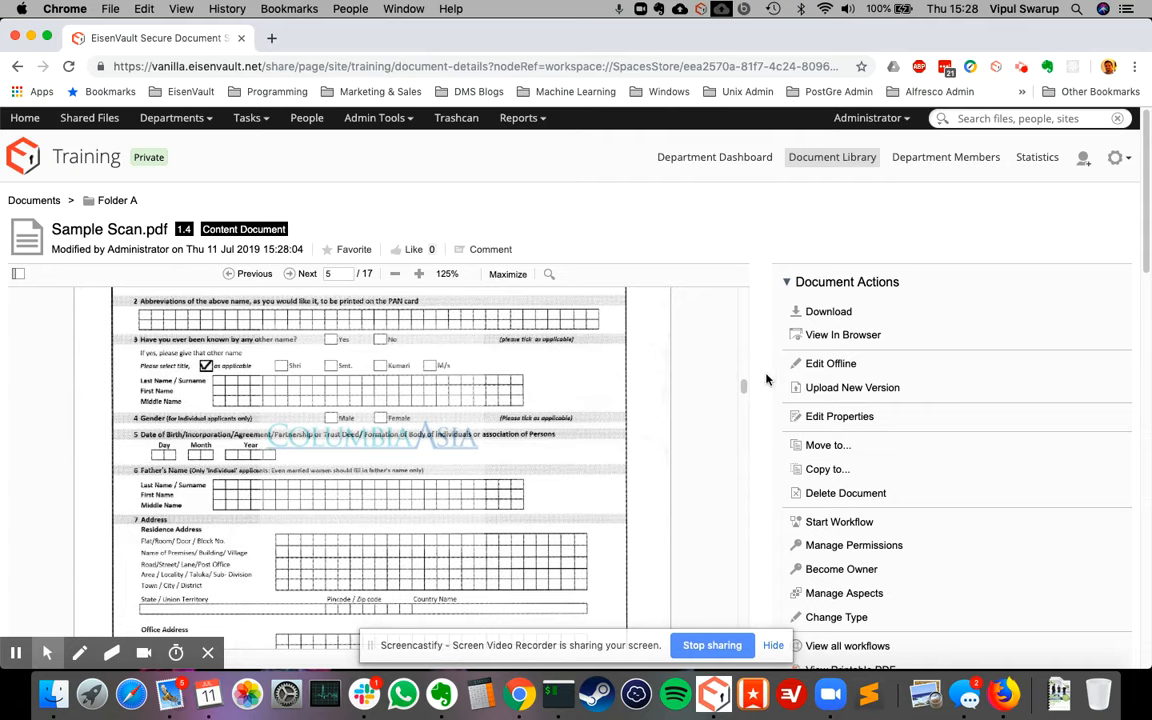
# - Start a new watermark on Sample Scan.pdf with type Text and the wording "Test Watermark"
pyautogui.scroll(-5, 766, 378)
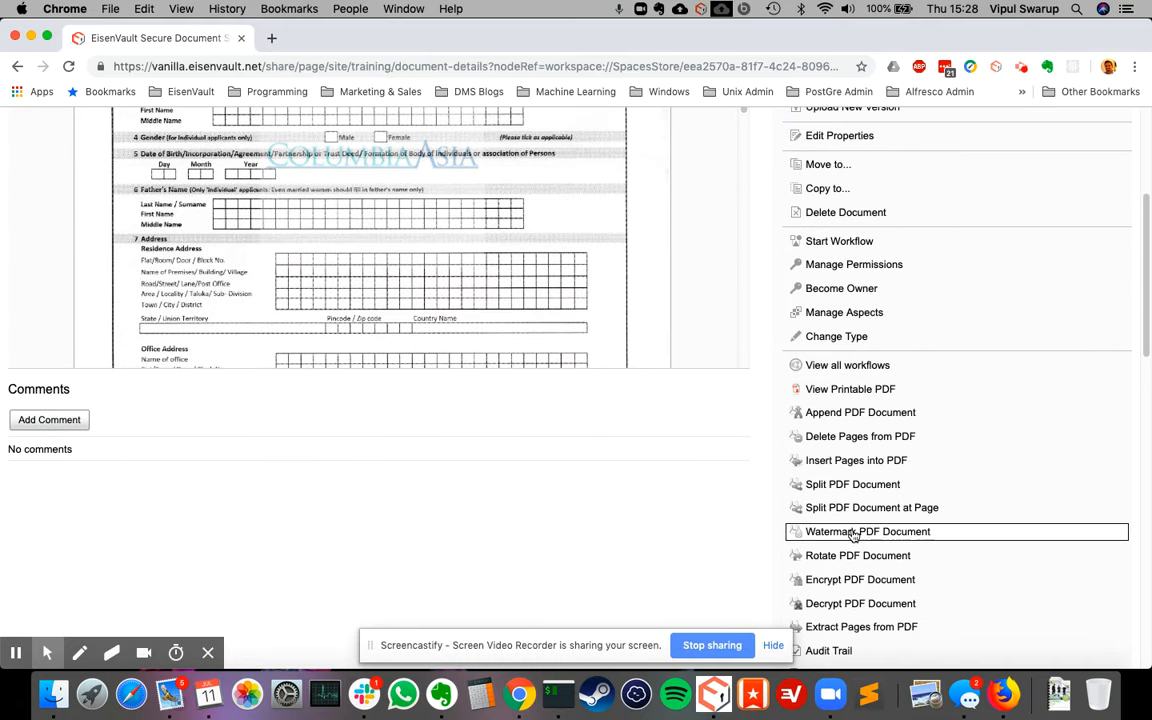
pyautogui.click(852, 533)
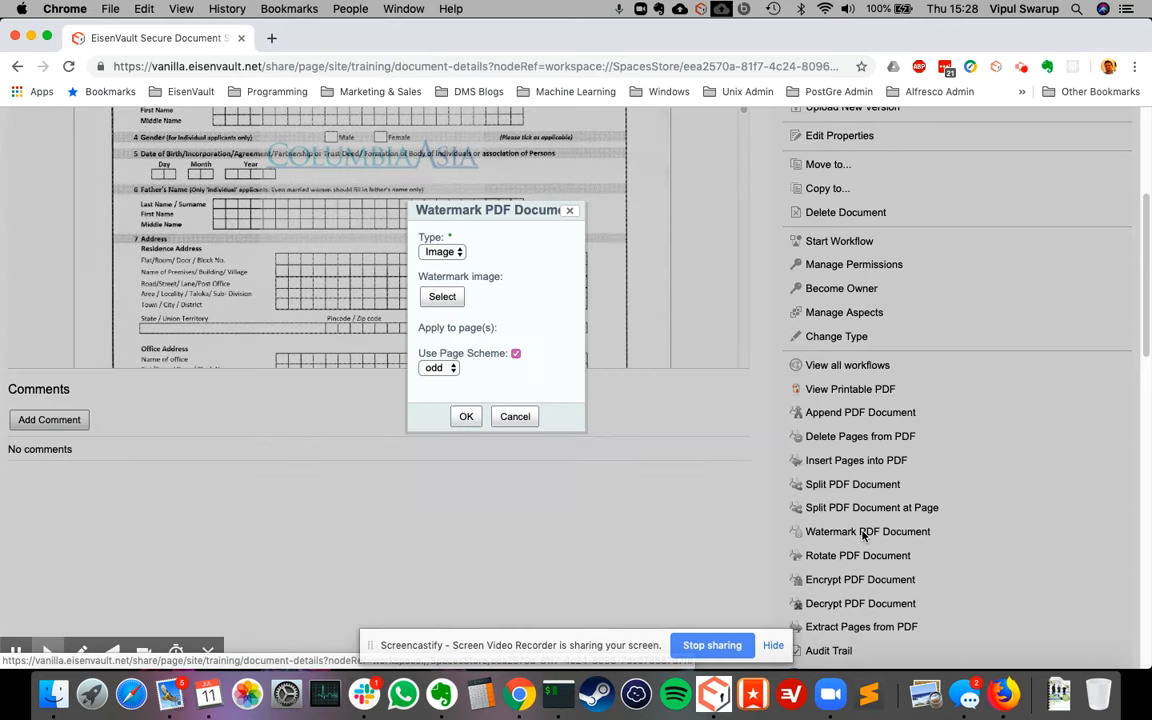
pyautogui.click(450, 252)
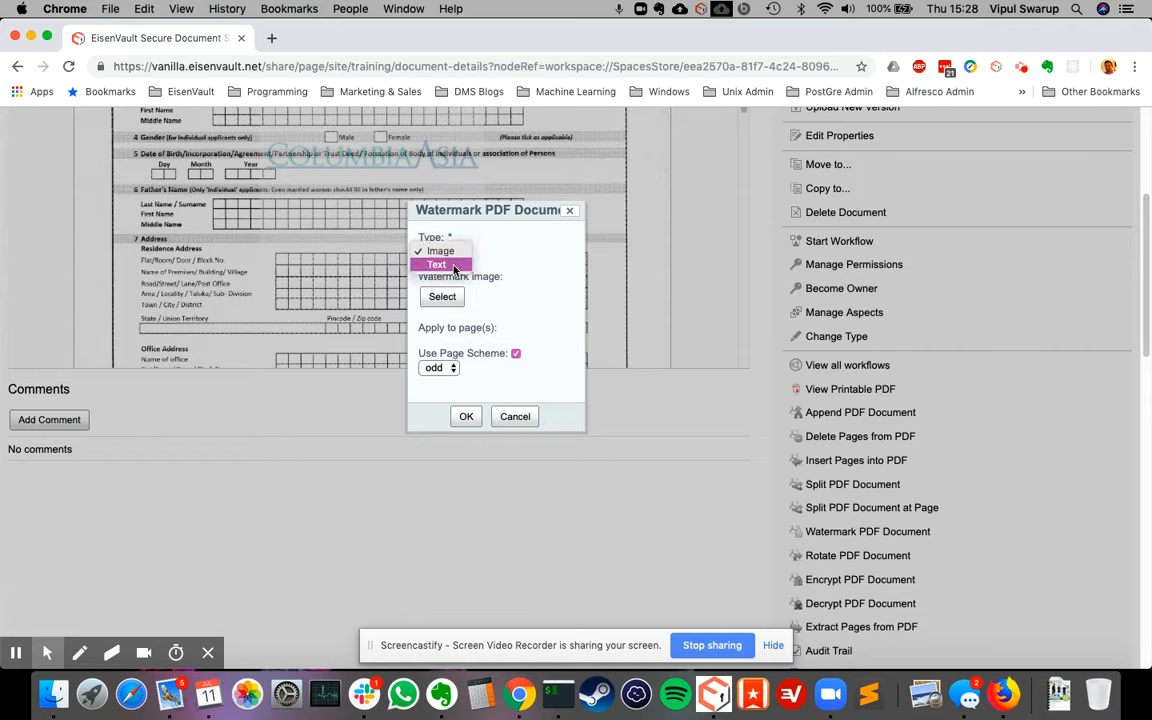
pyautogui.click(442, 265)
pyautogui.click(487, 293)
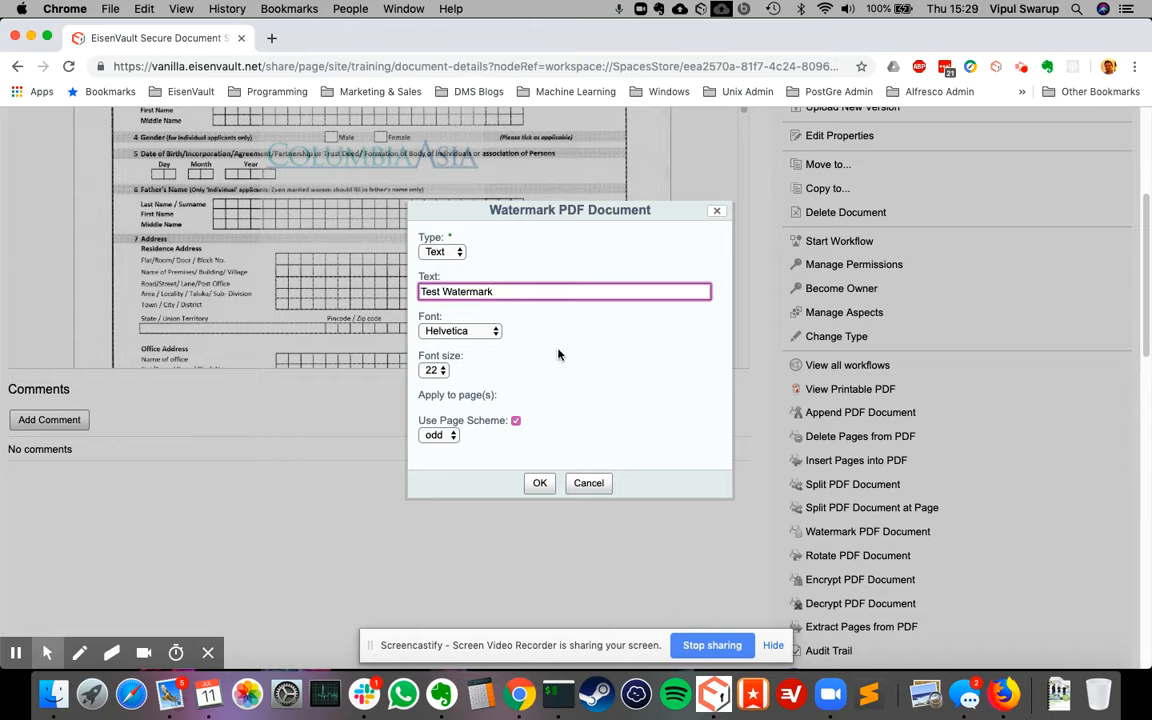
# - Set the text watermark's page scheme to even and apply it to the document
pyautogui.click(437, 436)
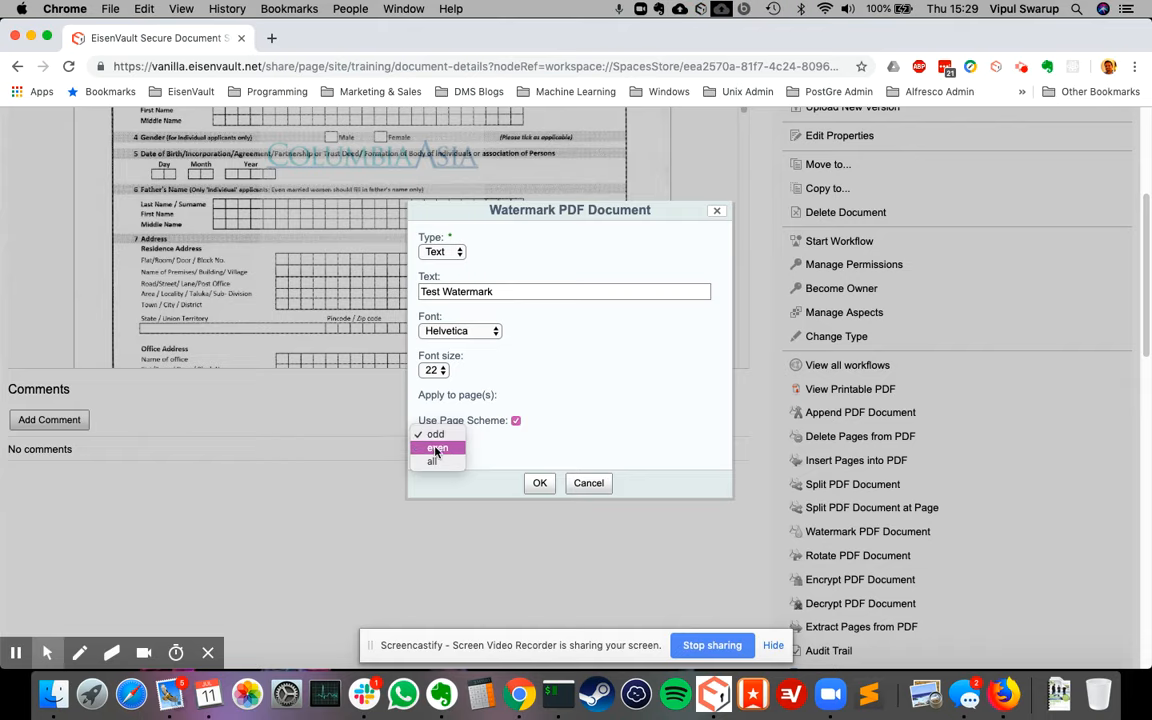
pyautogui.click(443, 449)
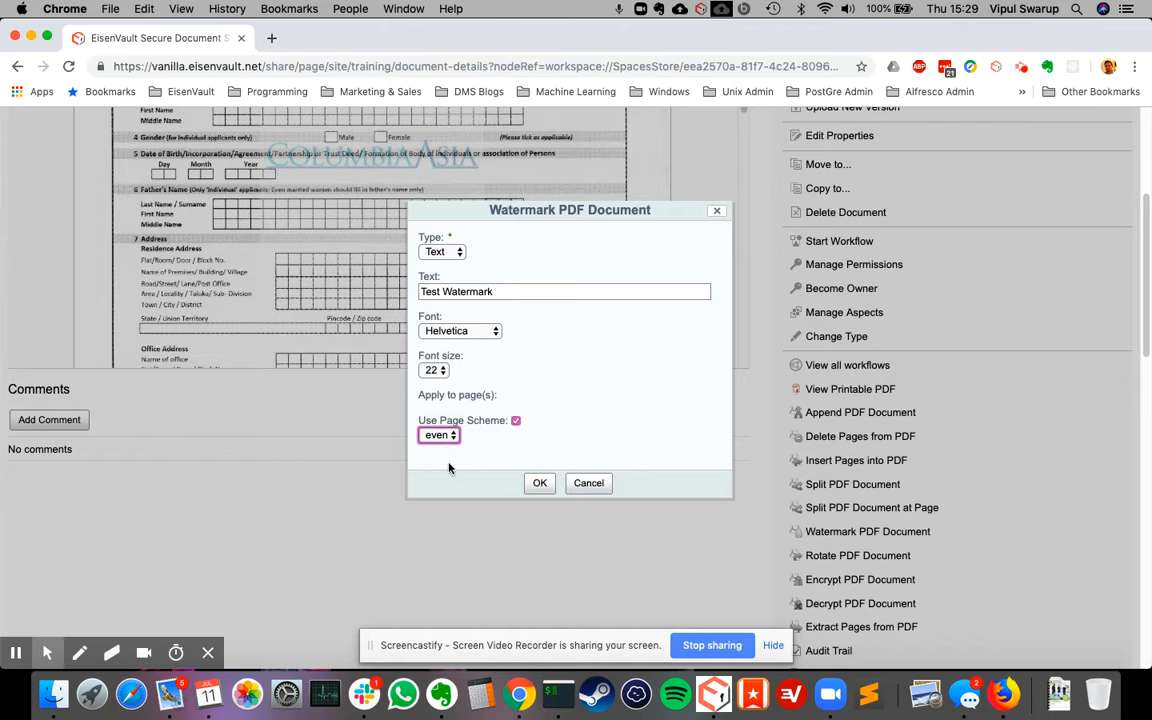
pyautogui.click(539, 483)
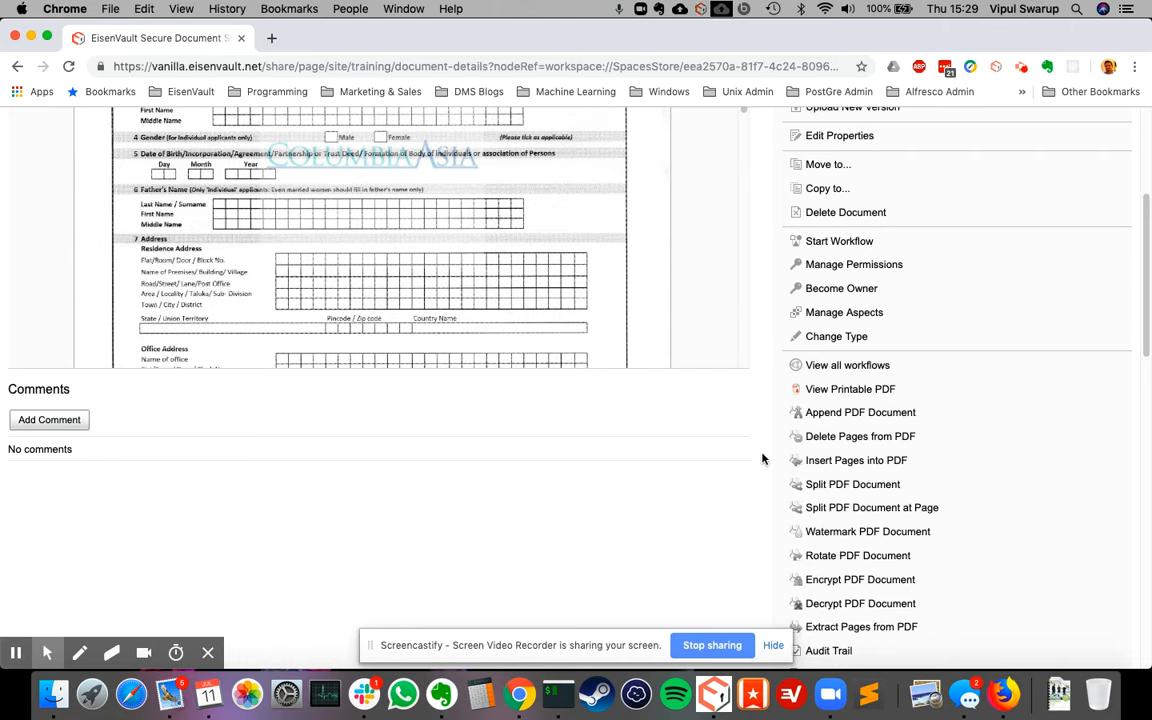
# - Reload Sample Scan.pdf's details page and examine pages 5 to 8 of the preview for the image and text watermarks
pyautogui.scroll(5, 765, 460)
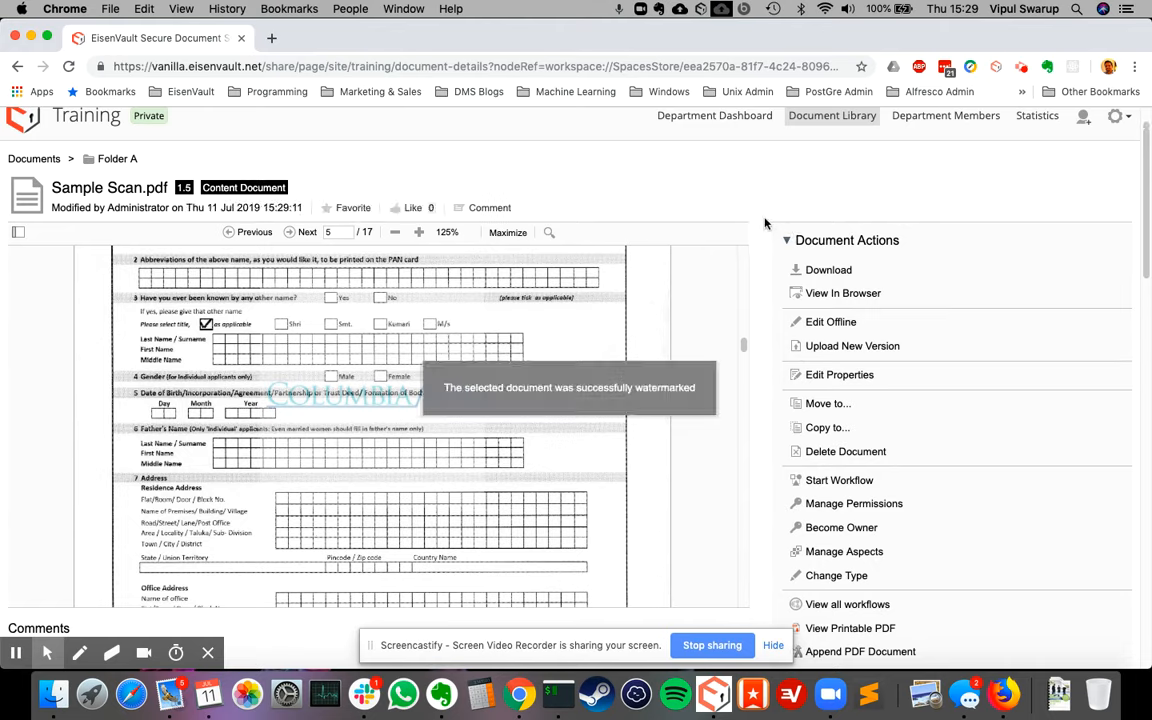
pyautogui.click(69, 67)
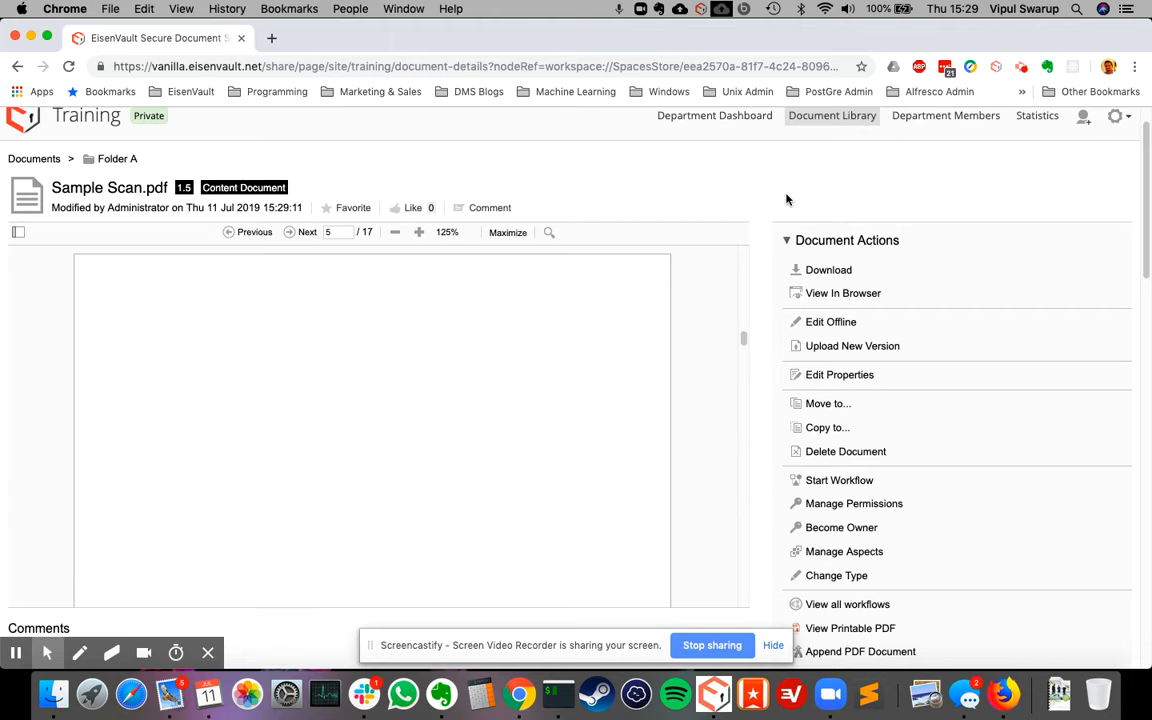
pyautogui.scroll(-8, 707, 276)
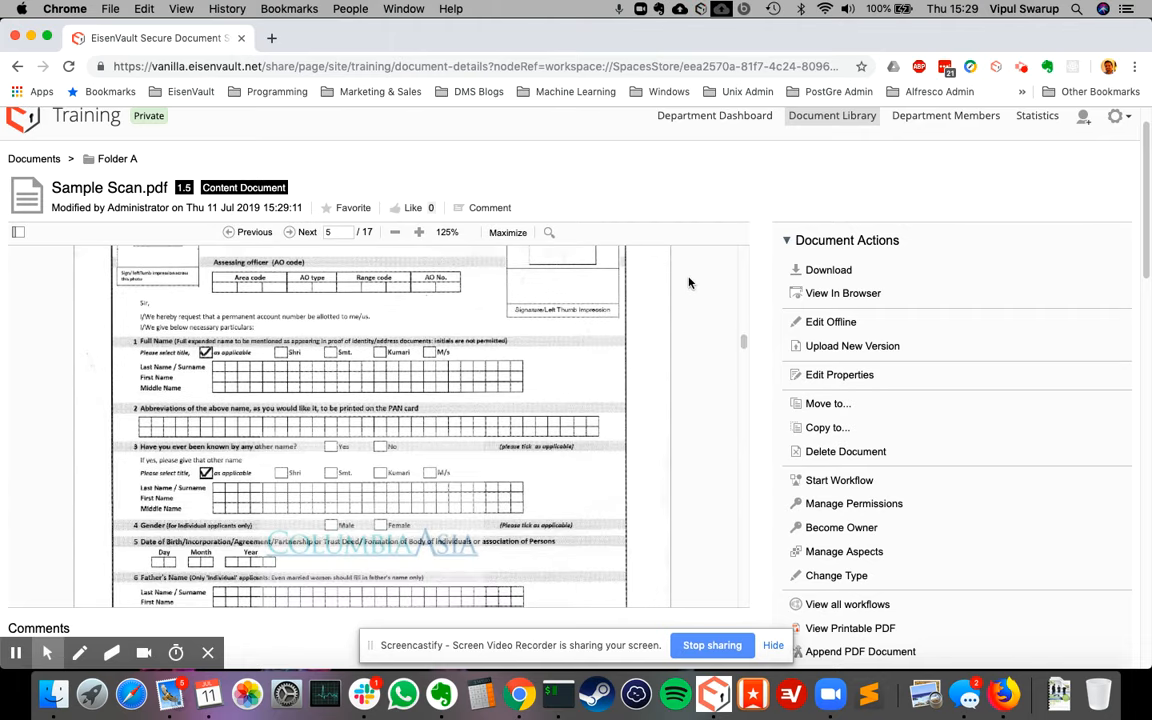
pyautogui.scroll(3, 682, 285)
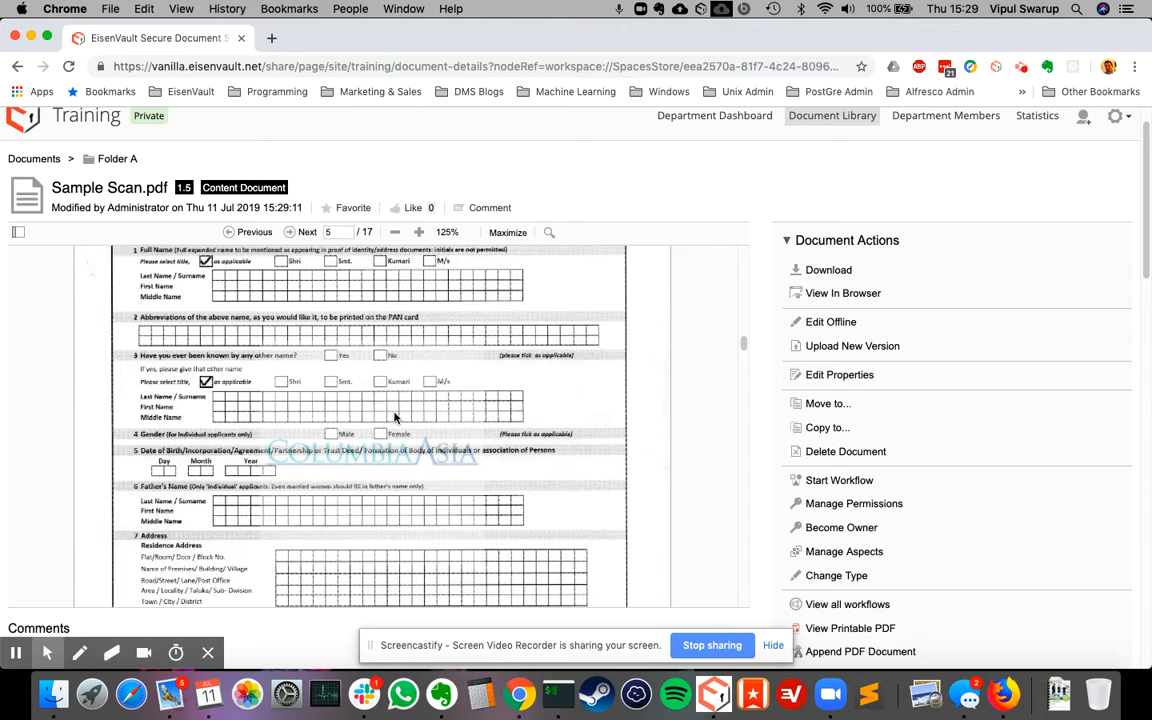
pyautogui.scroll(-3, 490, 428)
pyautogui.scroll(-10, 492, 426)
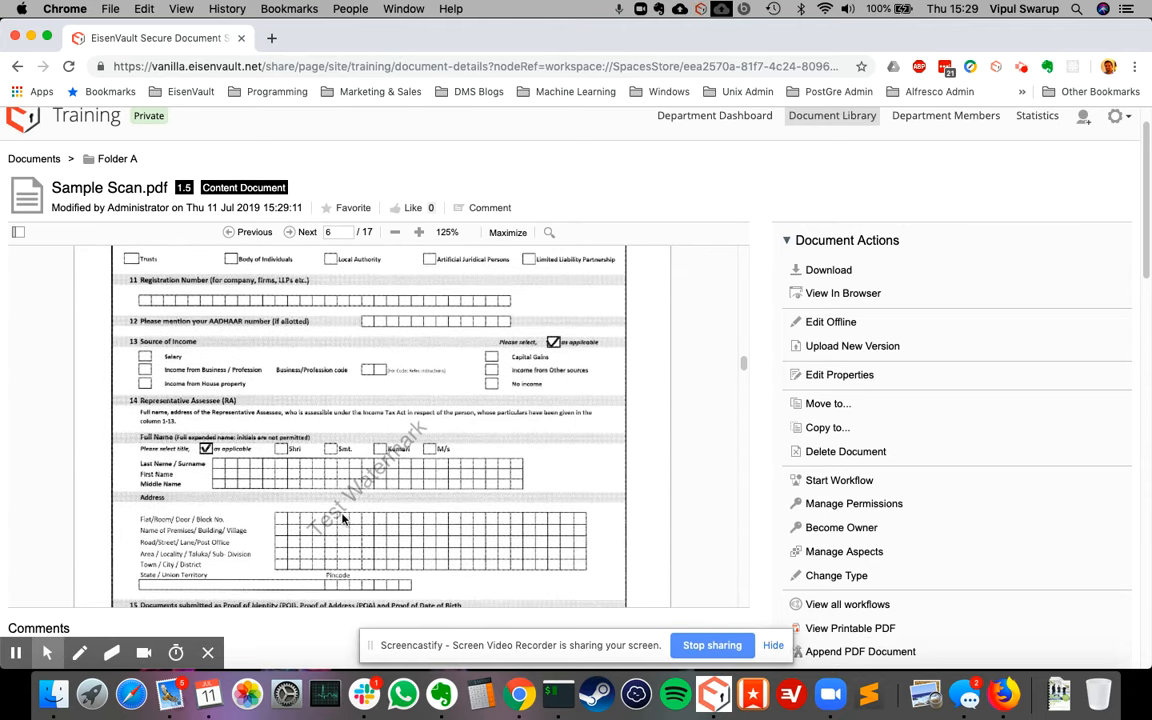
pyautogui.scroll(-10, 491, 353)
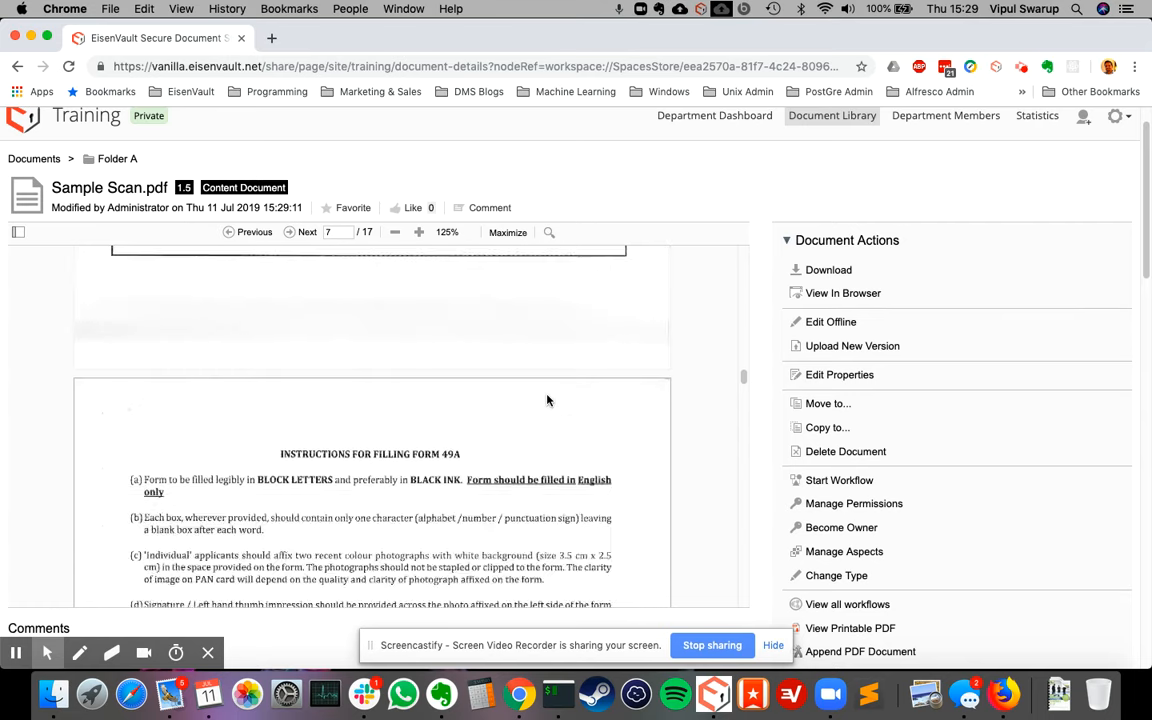
pyautogui.scroll(-15, 548, 400)
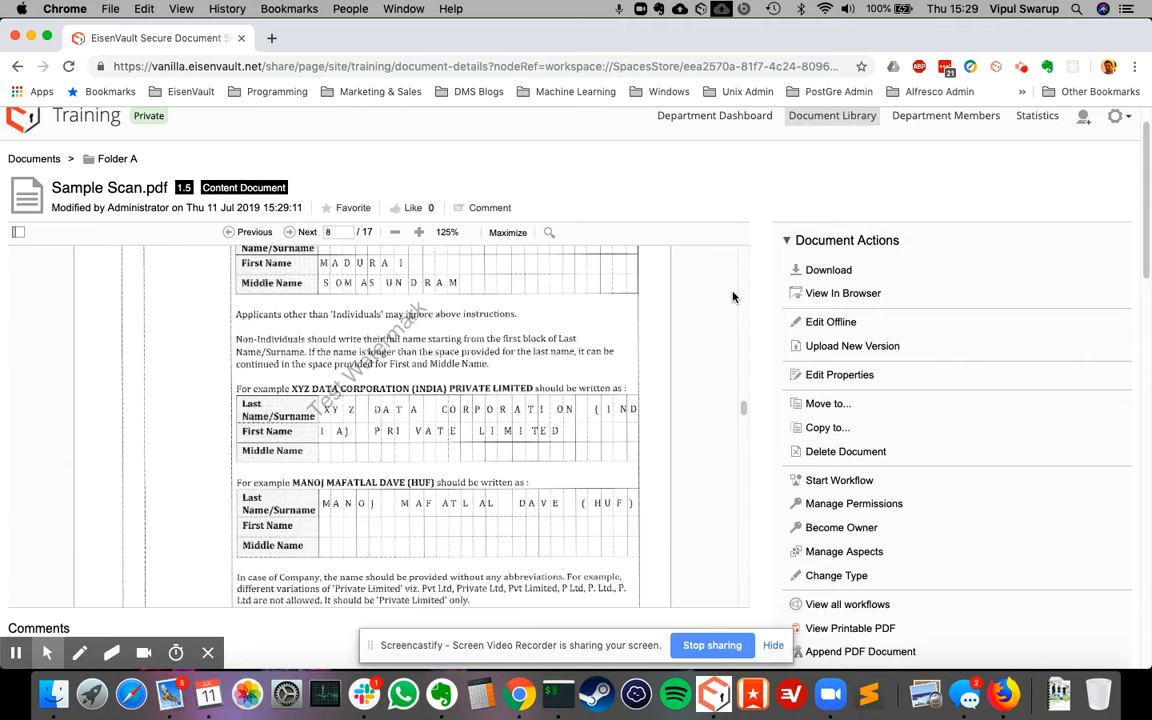
pyautogui.scroll(-2, 758, 318)
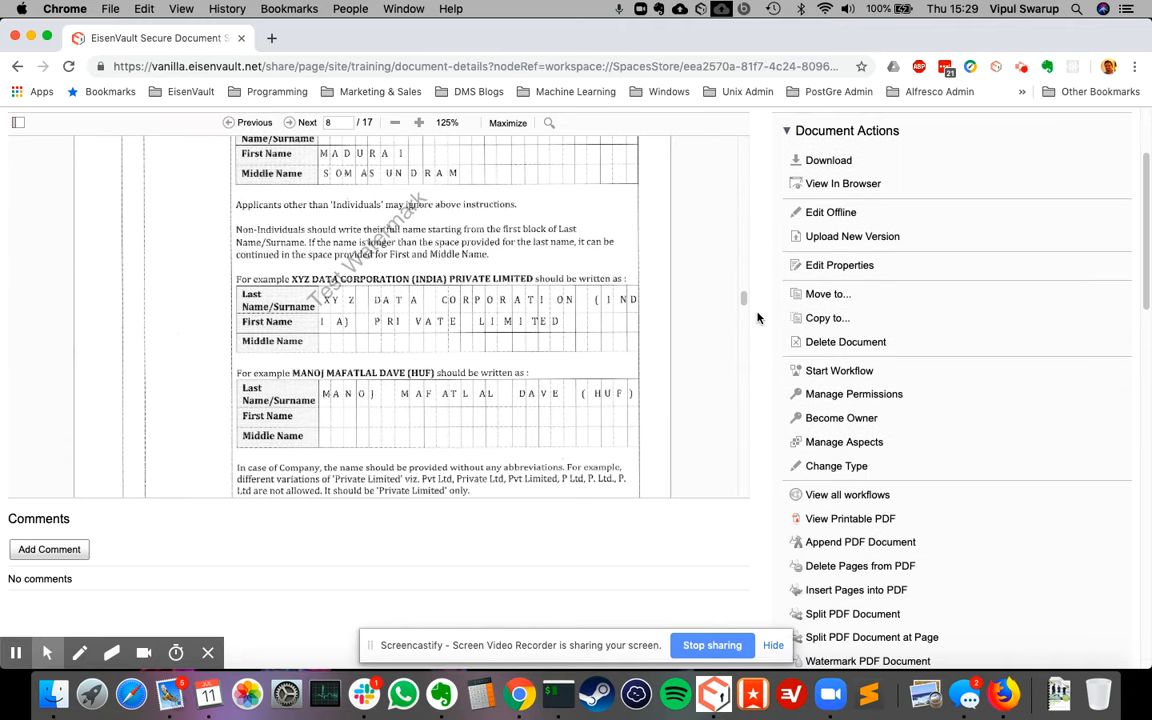
pyautogui.scroll(2, 670, 300)
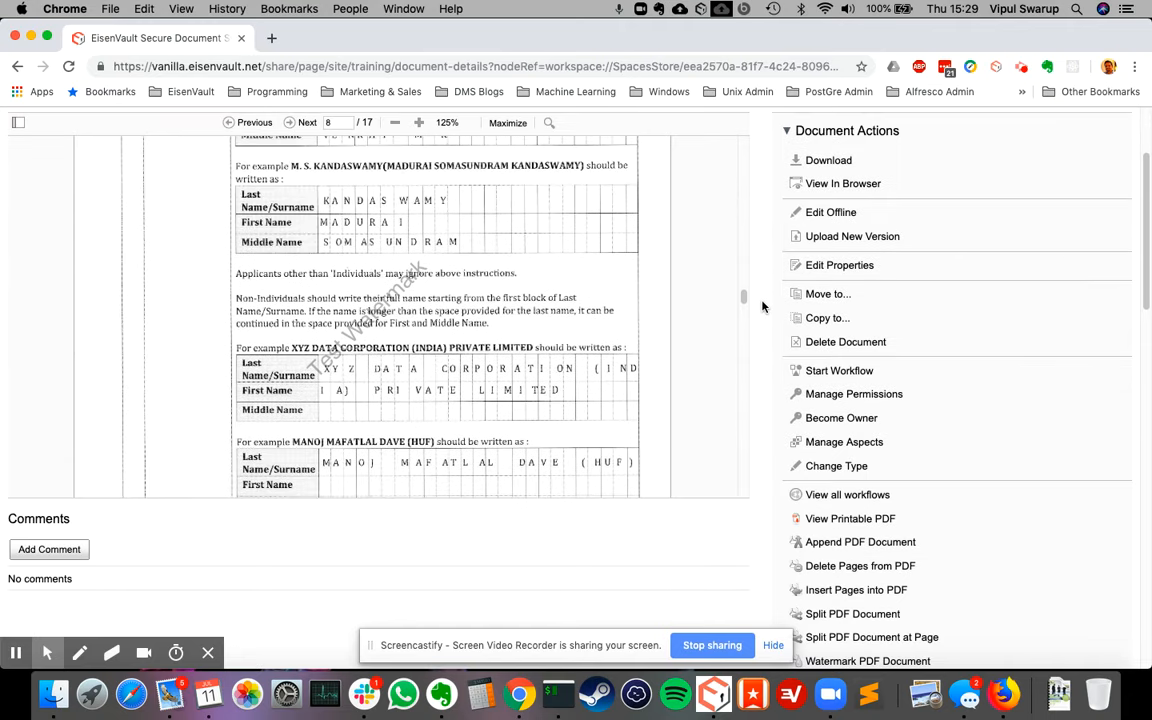
# - Return to Folder A and open test3.pdf
pyautogui.scroll(3, 762, 307)
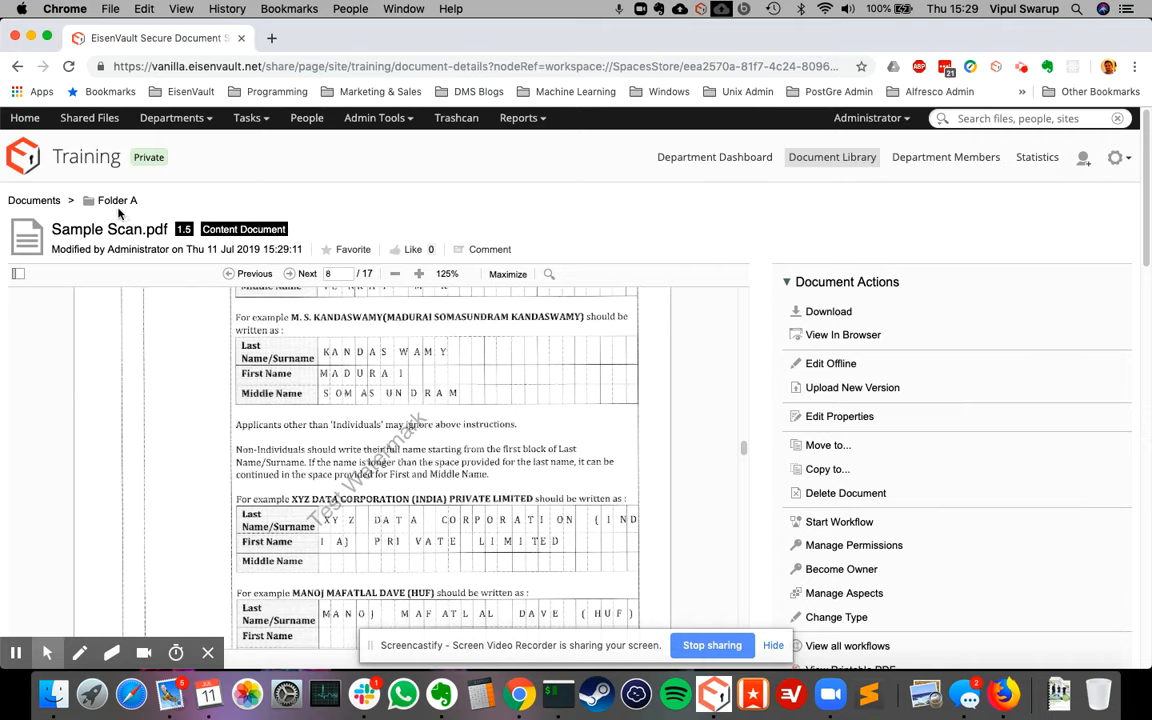
pyautogui.click(118, 201)
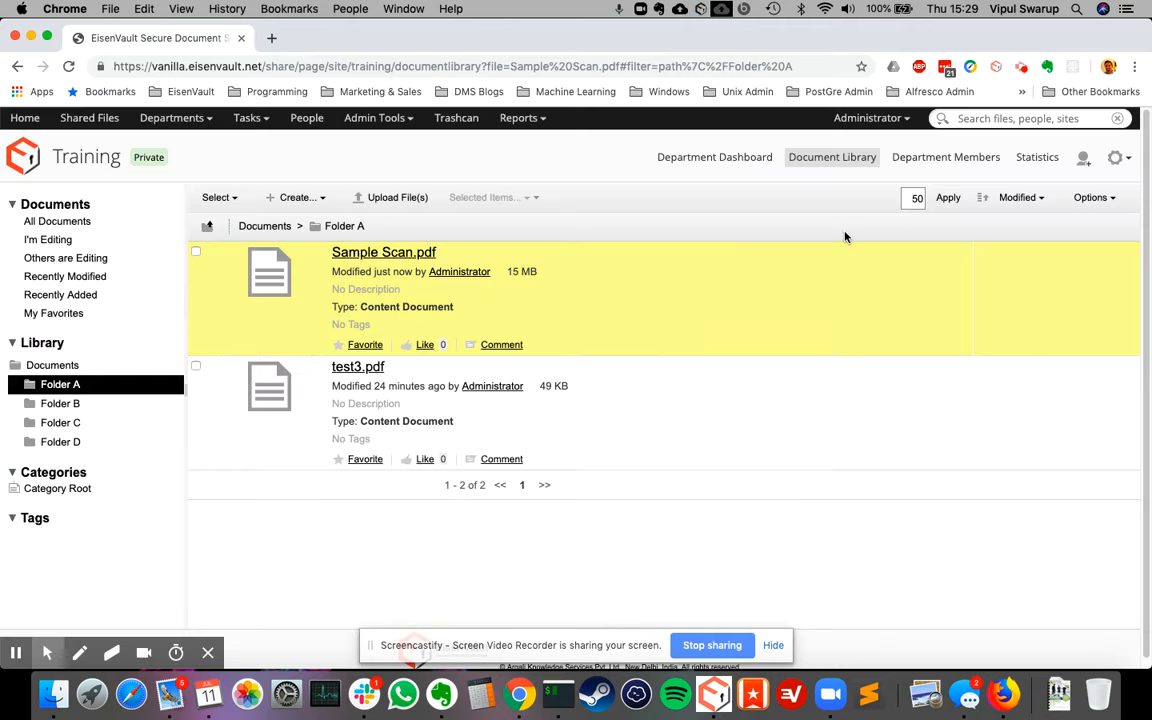
pyautogui.click(366, 371)
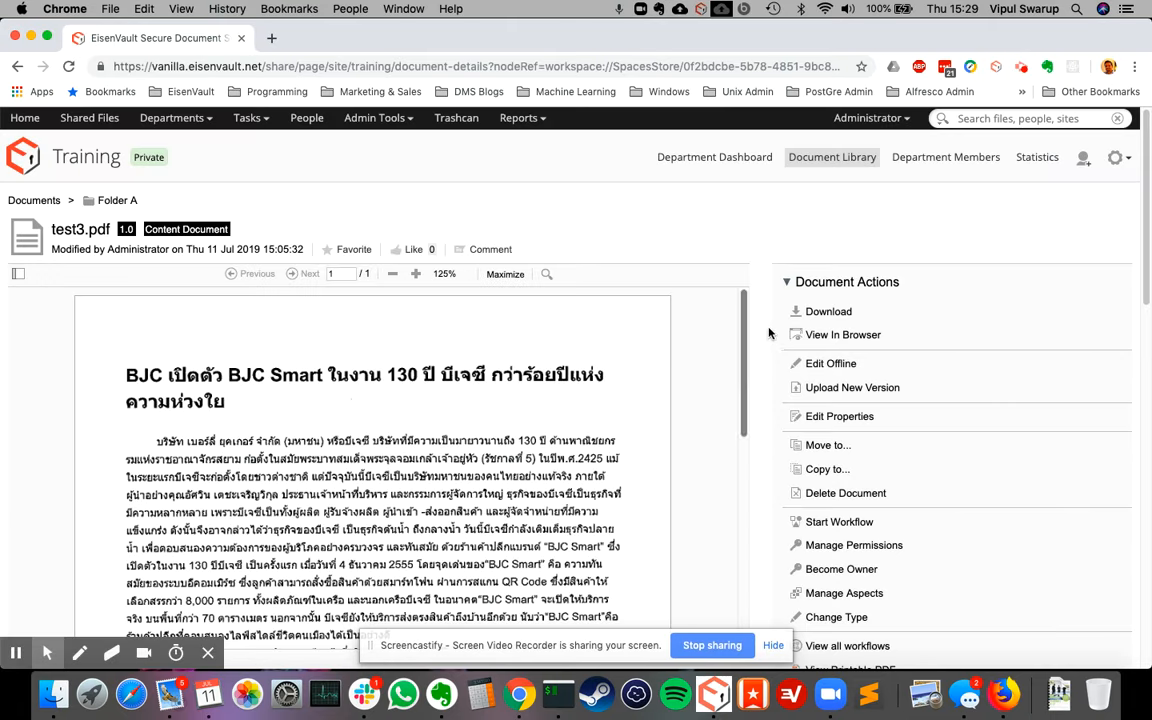
# - Rotate test3.pdf by 180 degrees with the page scheme set to all
pyautogui.scroll(-3, 765, 336)
pyautogui.scroll(-3, 770, 332)
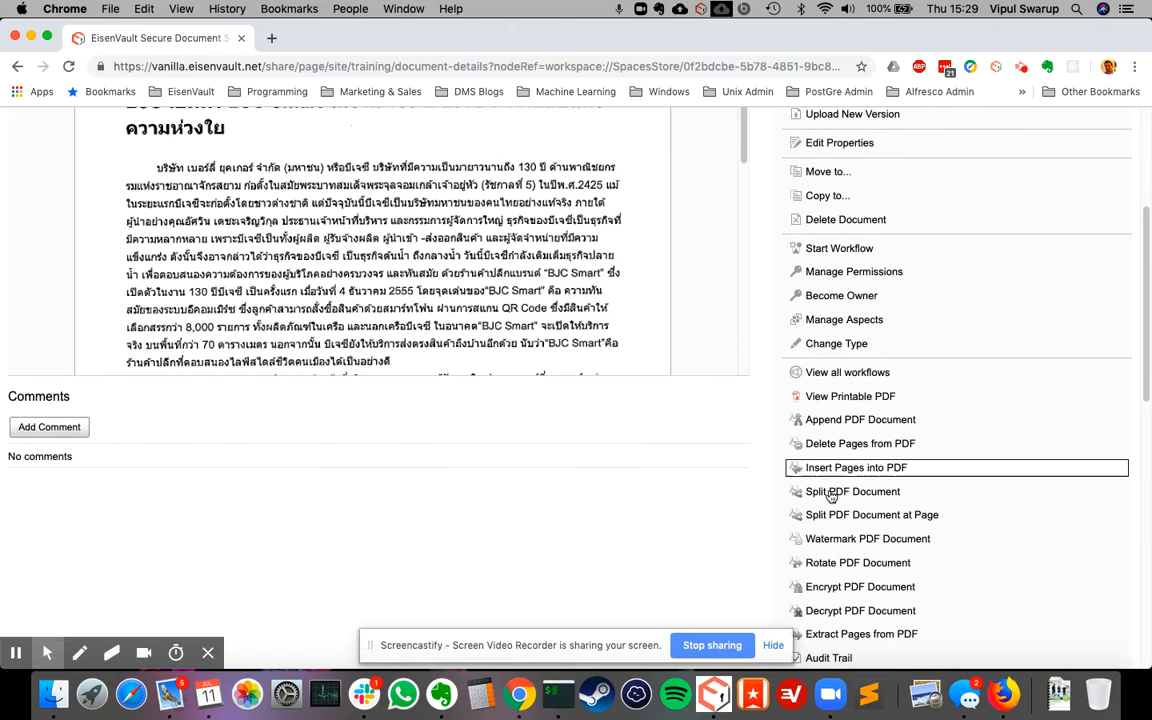
pyautogui.click(846, 564)
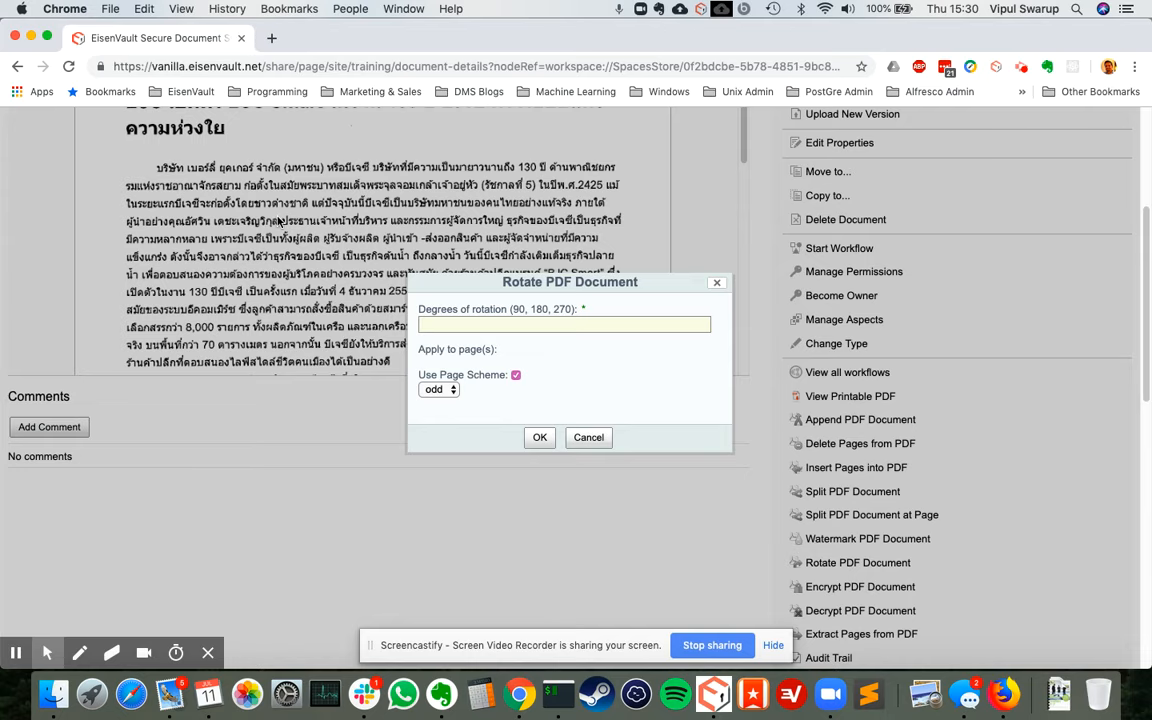
pyautogui.scroll(3, 280, 221)
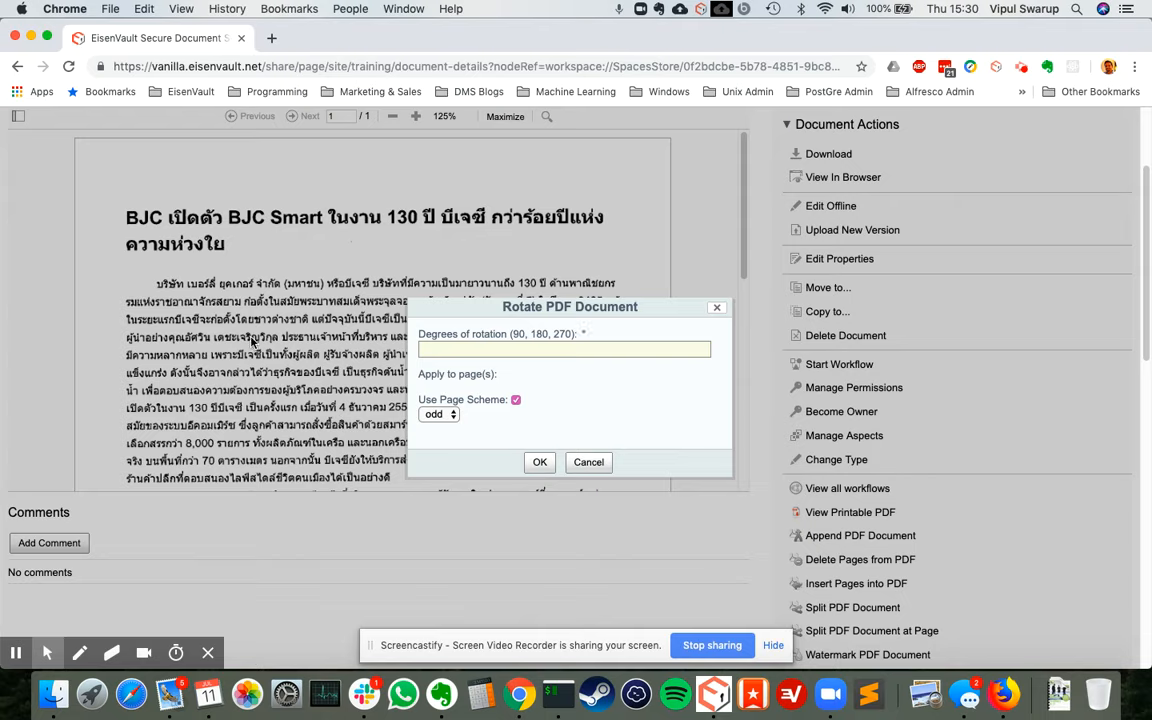
pyautogui.click(453, 418)
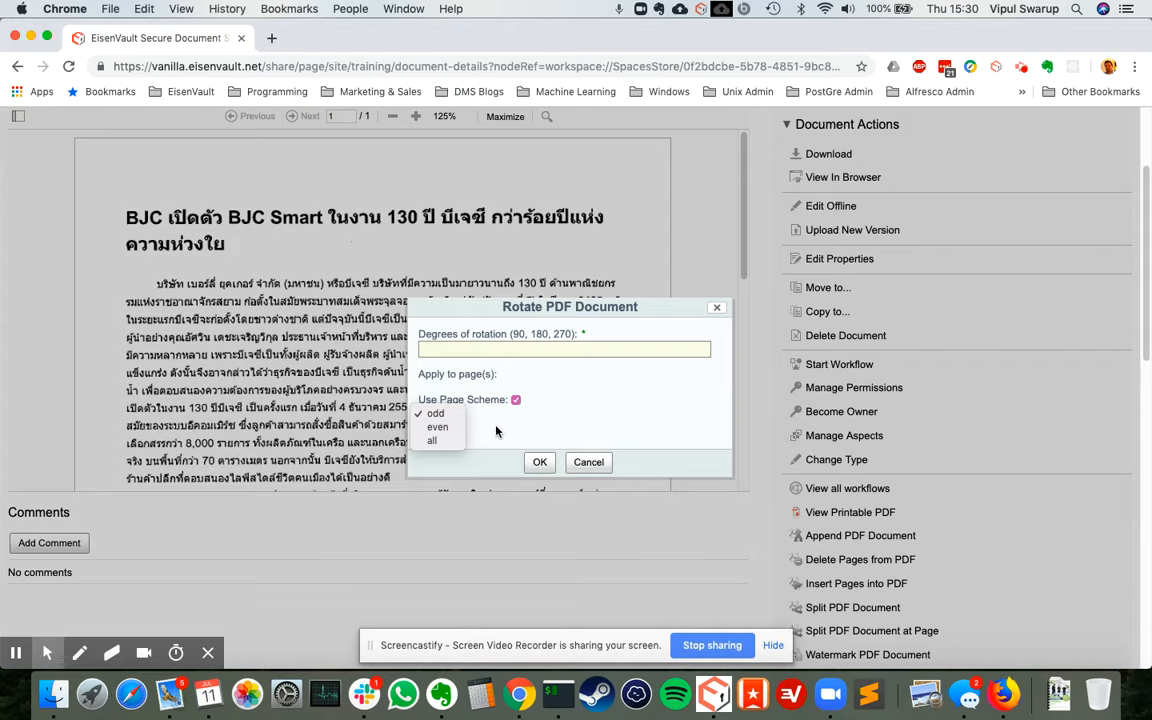
pyautogui.click(432, 440)
pyautogui.click(622, 347)
pyautogui.write('180')
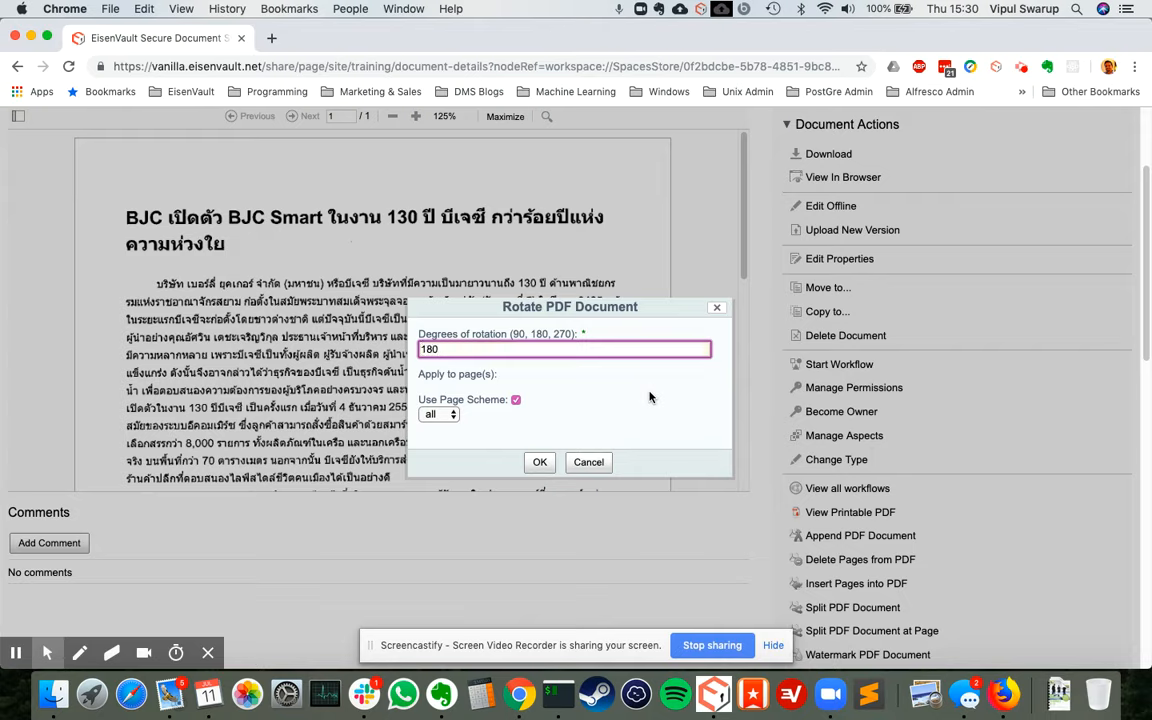
pyautogui.click(539, 463)
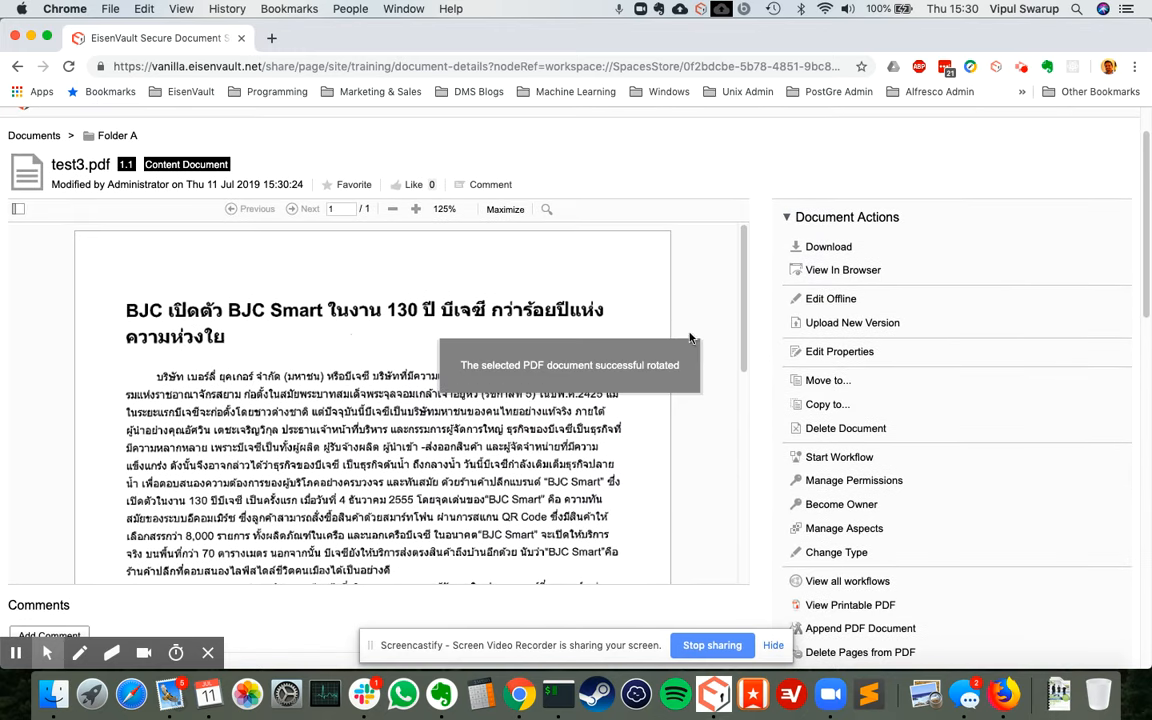
# - Reload test3.pdf's details page and check the page orientation in the preview
pyautogui.click(68, 66)
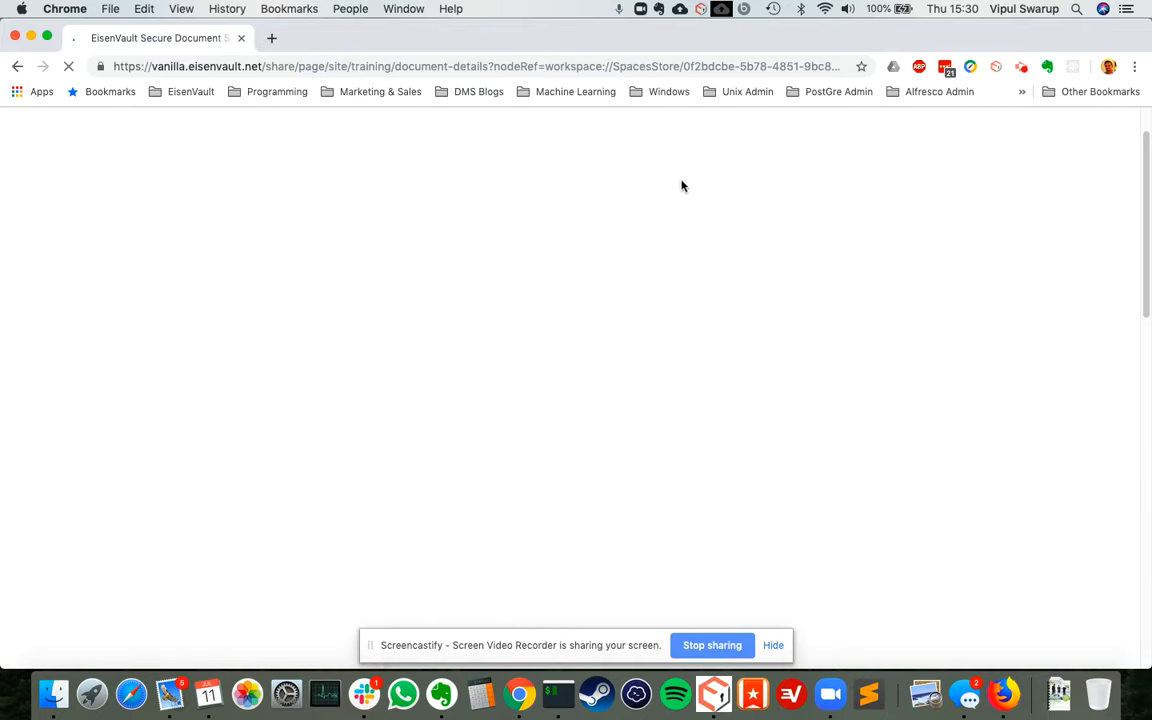
pyautogui.scroll(-5, 524, 258)
pyautogui.scroll(5, 630, 325)
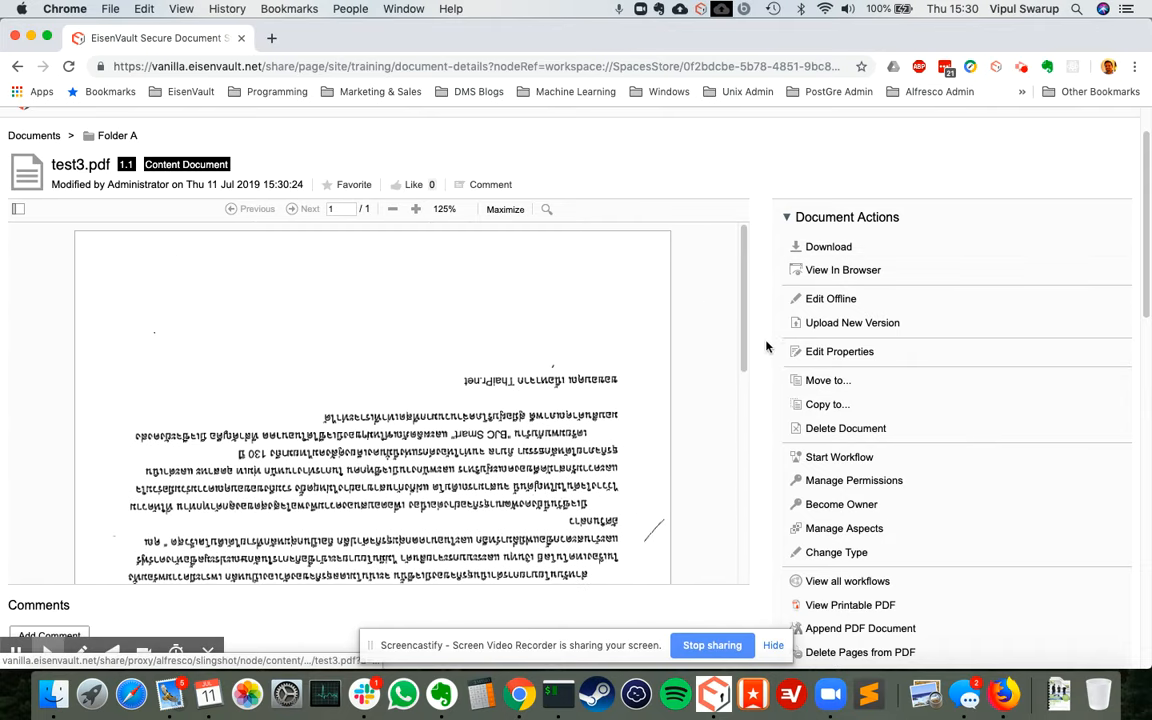
pyautogui.scroll(-5, 771, 338)
pyautogui.scroll(-2, 772, 340)
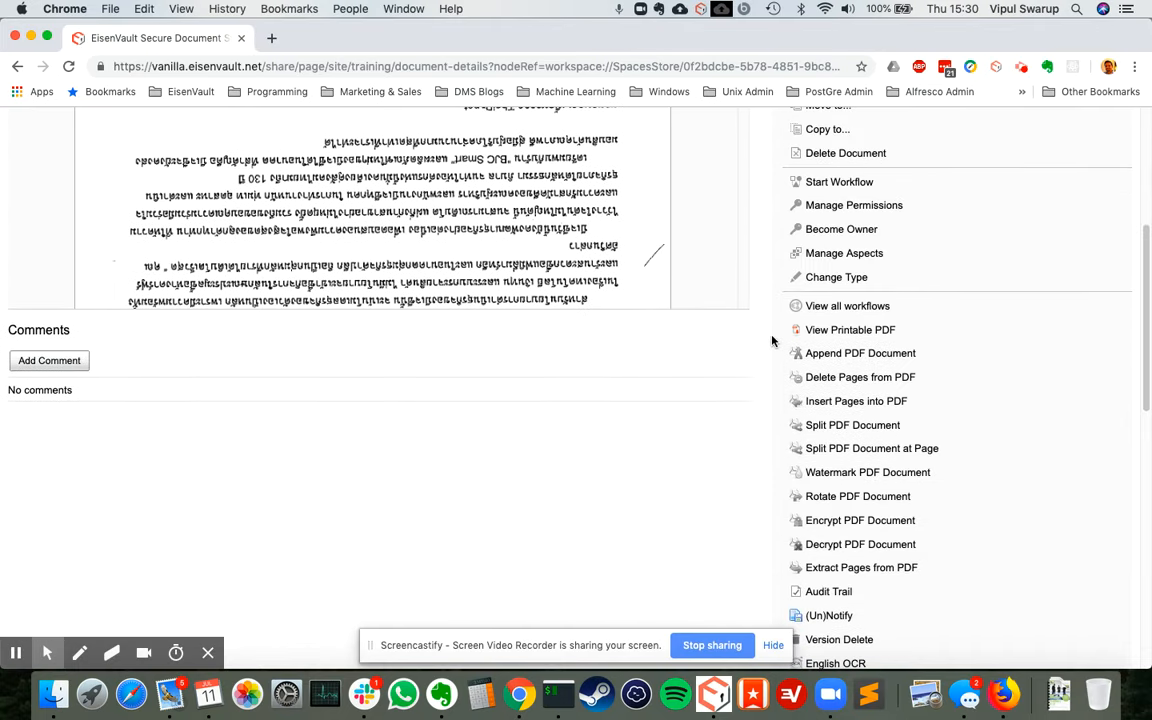
pyautogui.scroll(-1, 772, 341)
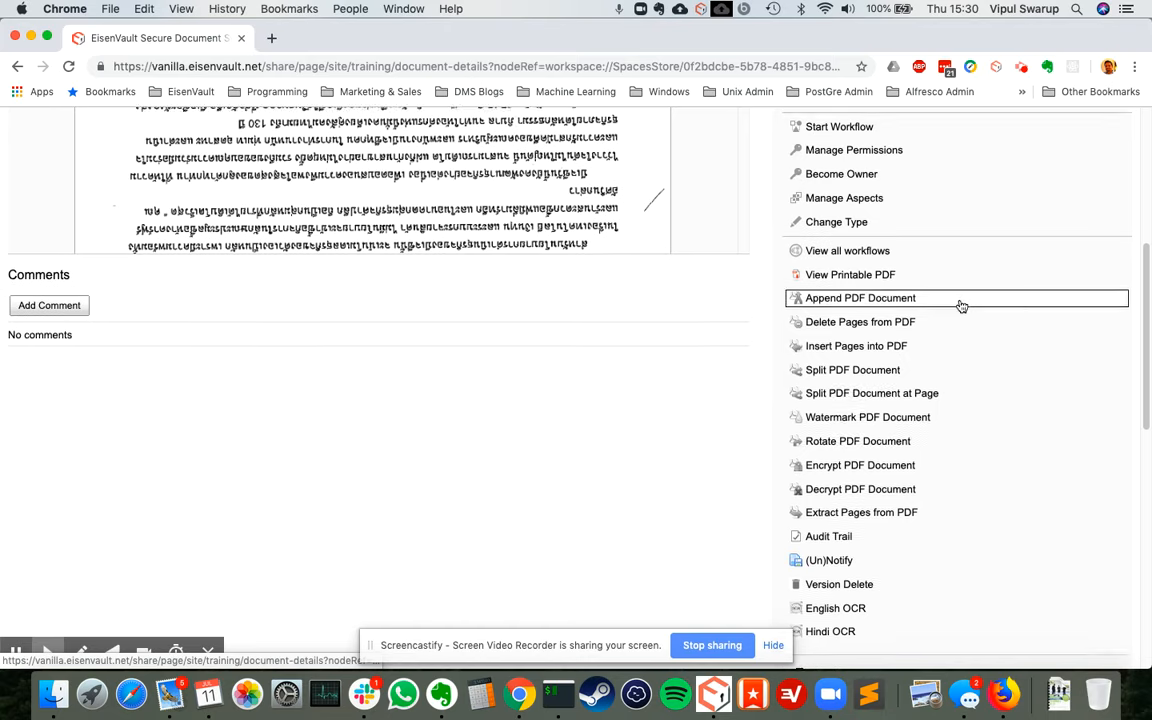
pyautogui.scroll(10, 959, 303)
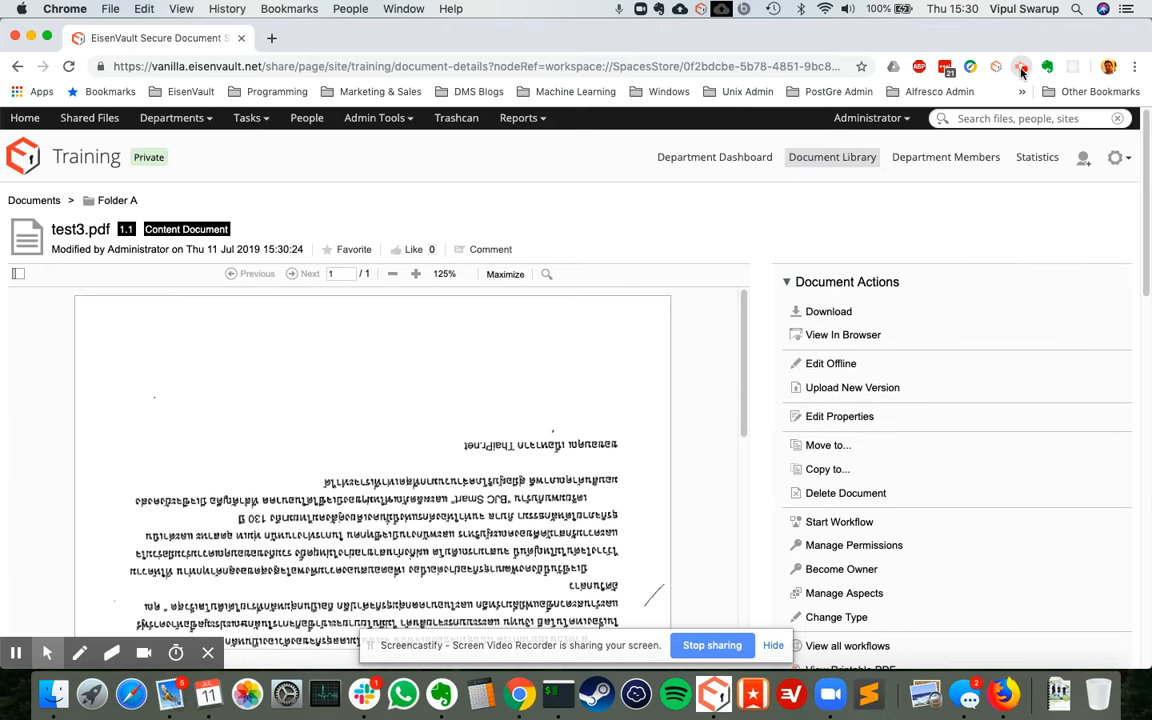